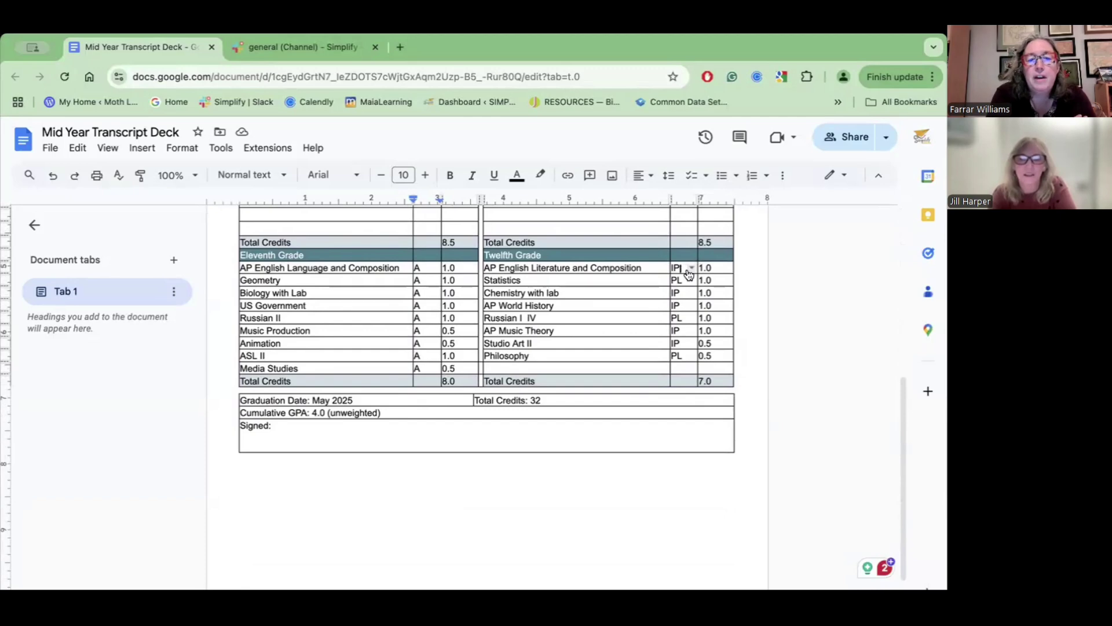
- Replace the twelfth-grade AP English Literature and Composition grade with A**
{"action": "key", "text": "BackSpace"}
{"action": "key", "text": "BackSpace"}
{"action": "type", "text": "A"}
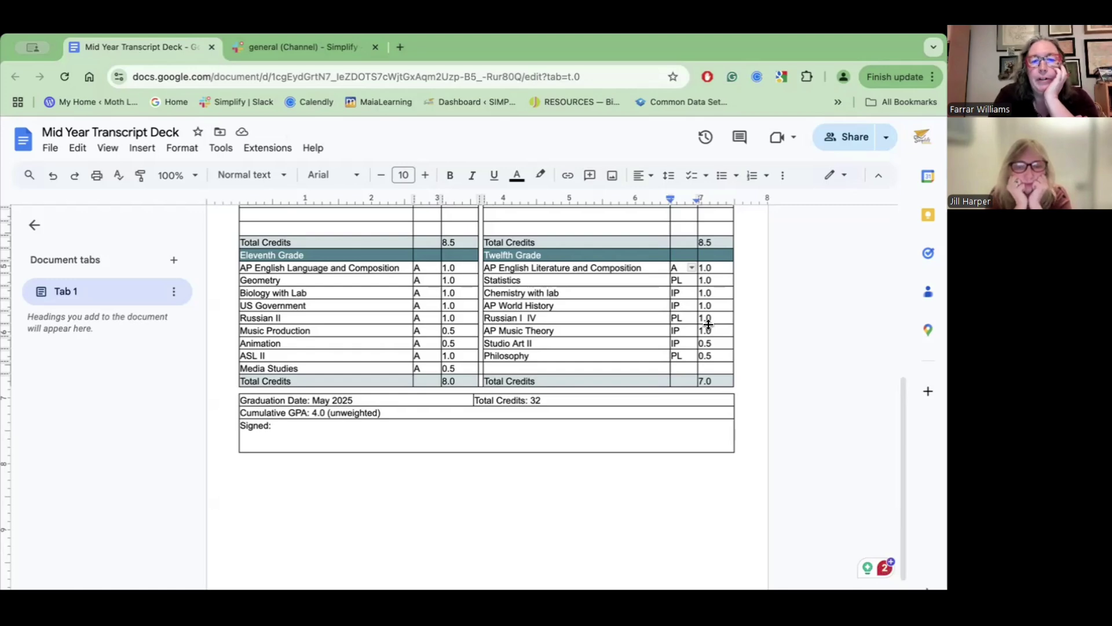
{"action": "type", "text": "**"}
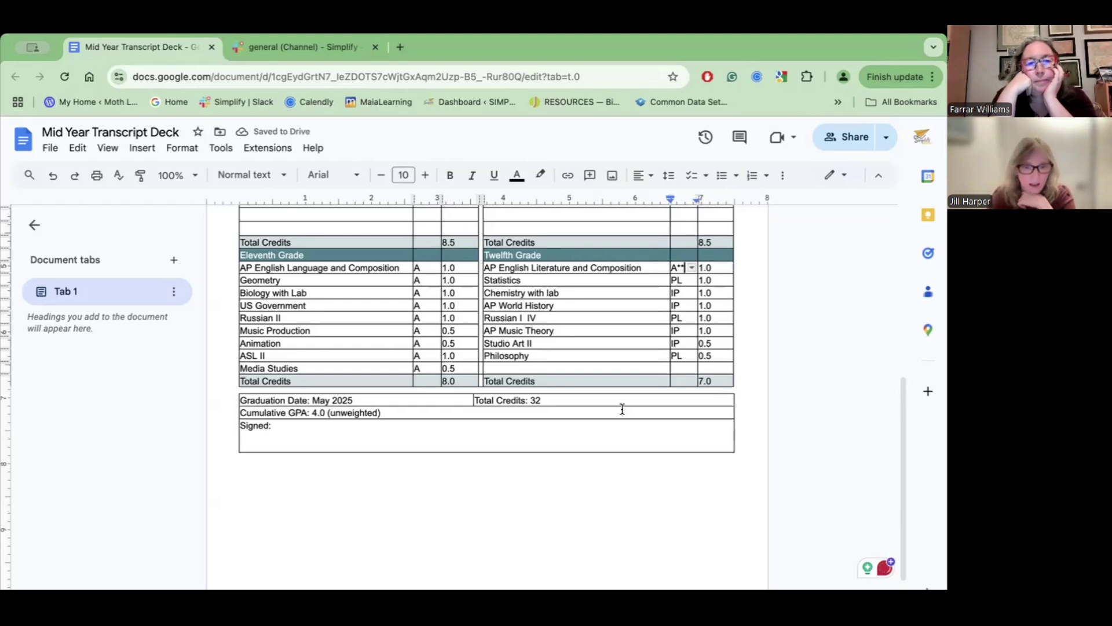
- Add the footnote "** = First semester grade for a full year course" below the signature box
{"action": "left_click", "coordinate": [251, 470]}
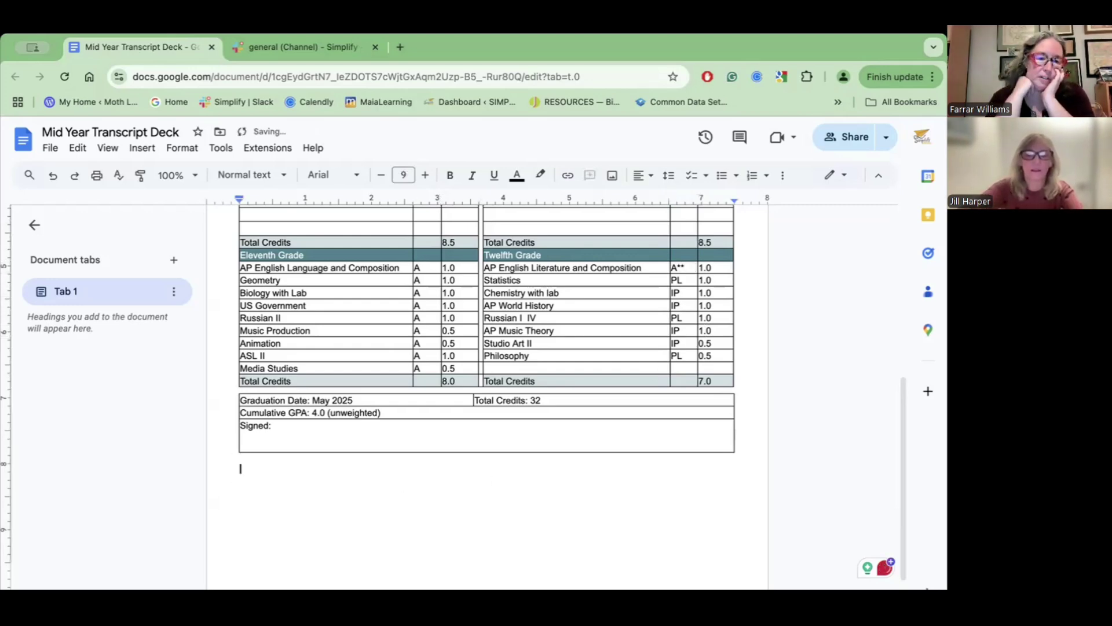
{"action": "type", "text": "**"}
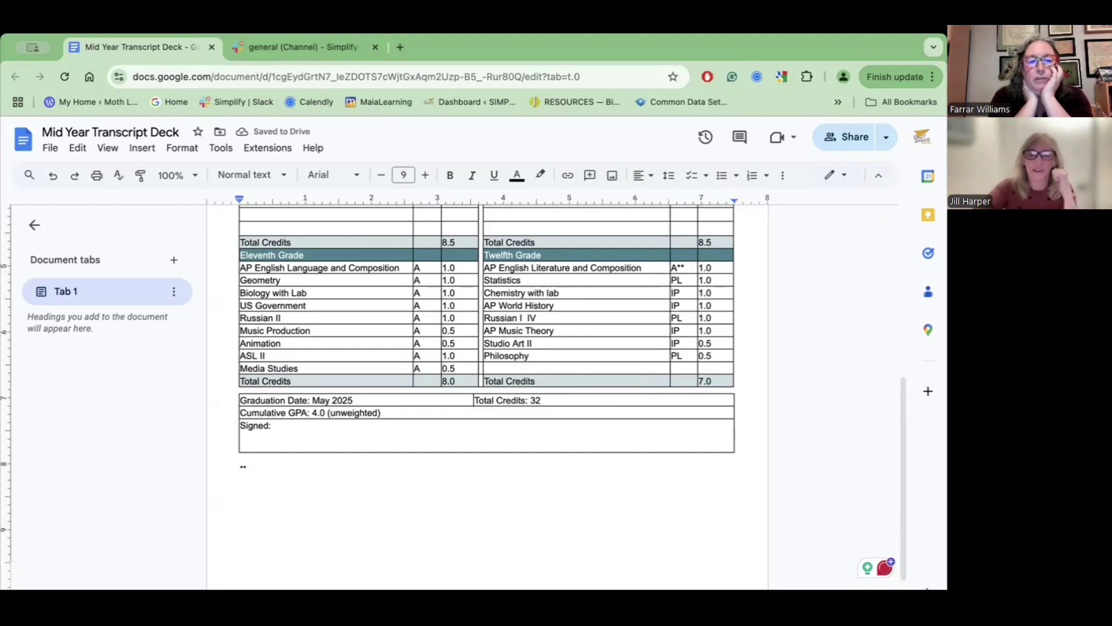
{"action": "type", "text": " t"}
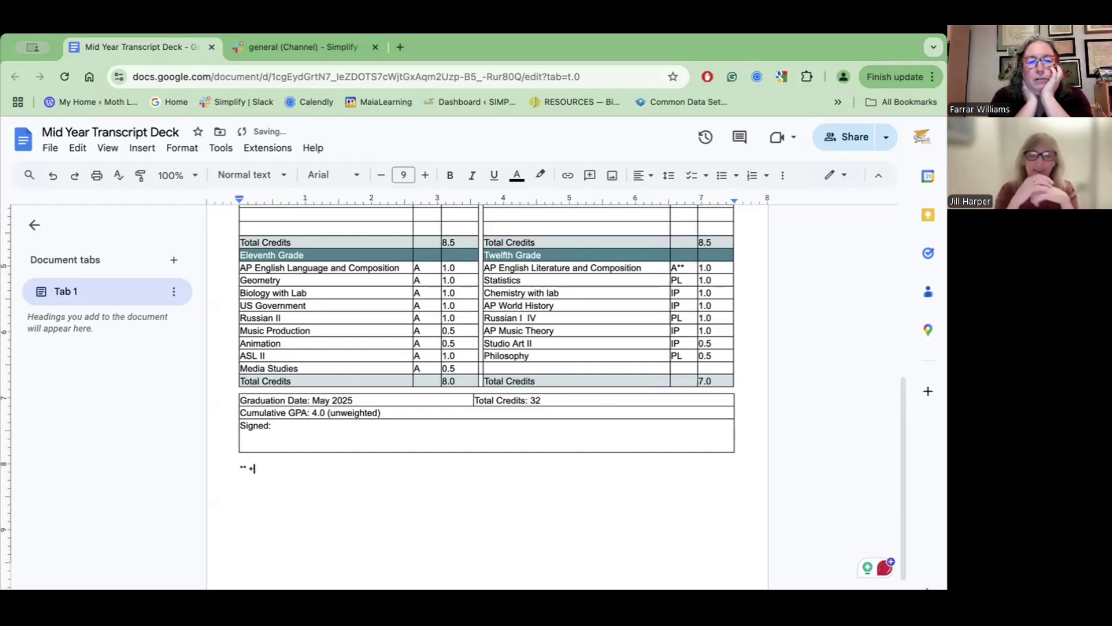
{"action": "key", "text": "BackSpace"}
{"action": "type", "text": "="}
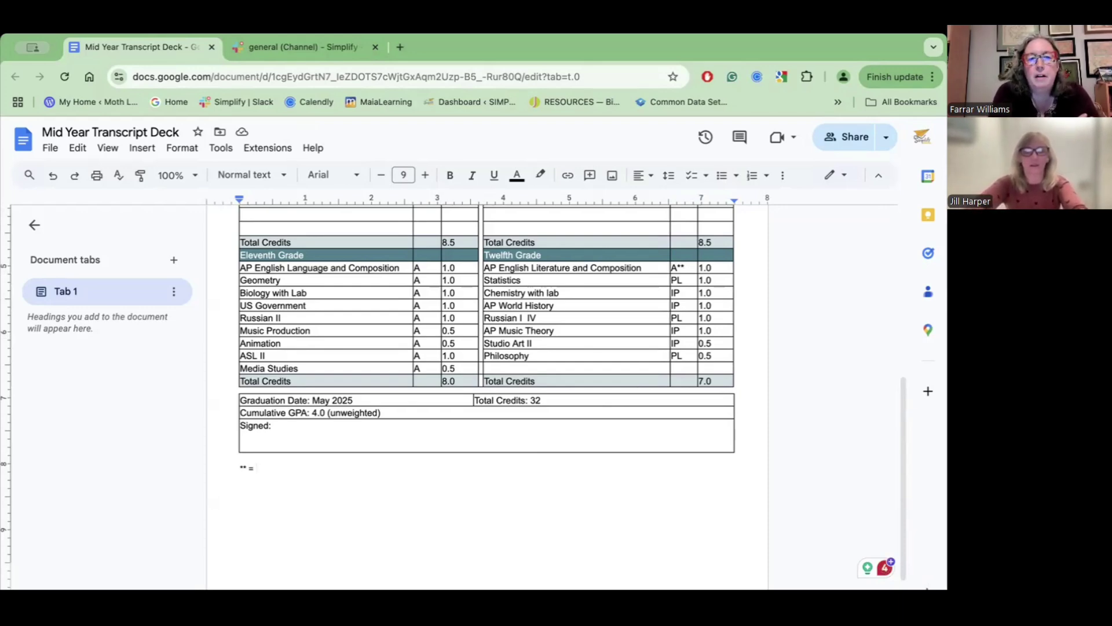
{"action": "type", "text": "In"}
{"action": "key", "text": "BackSpace"}
{"action": "key", "text": "BackSpace"}
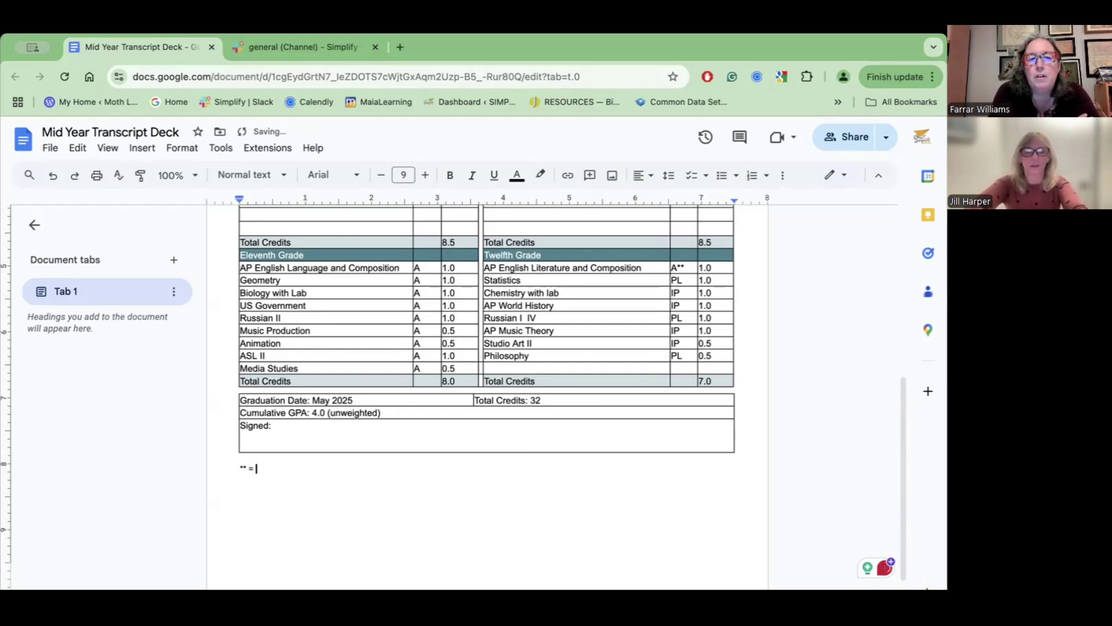
{"action": "type", "text": "First semes"}
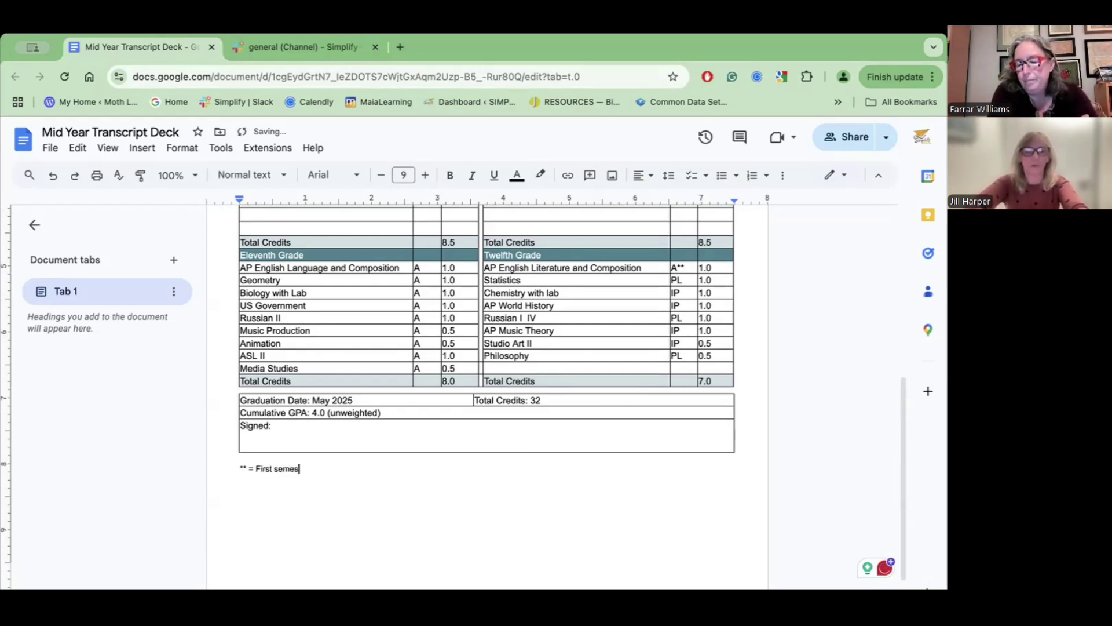
{"action": "type", "text": "ter grad"}
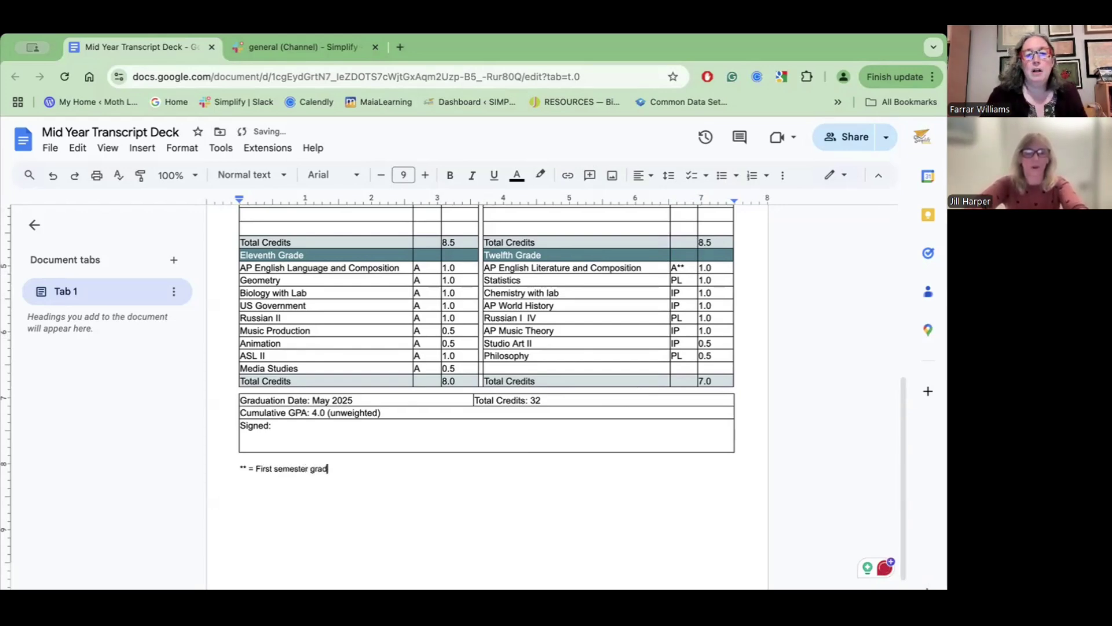
{"action": "type", "text": "e for a full"}
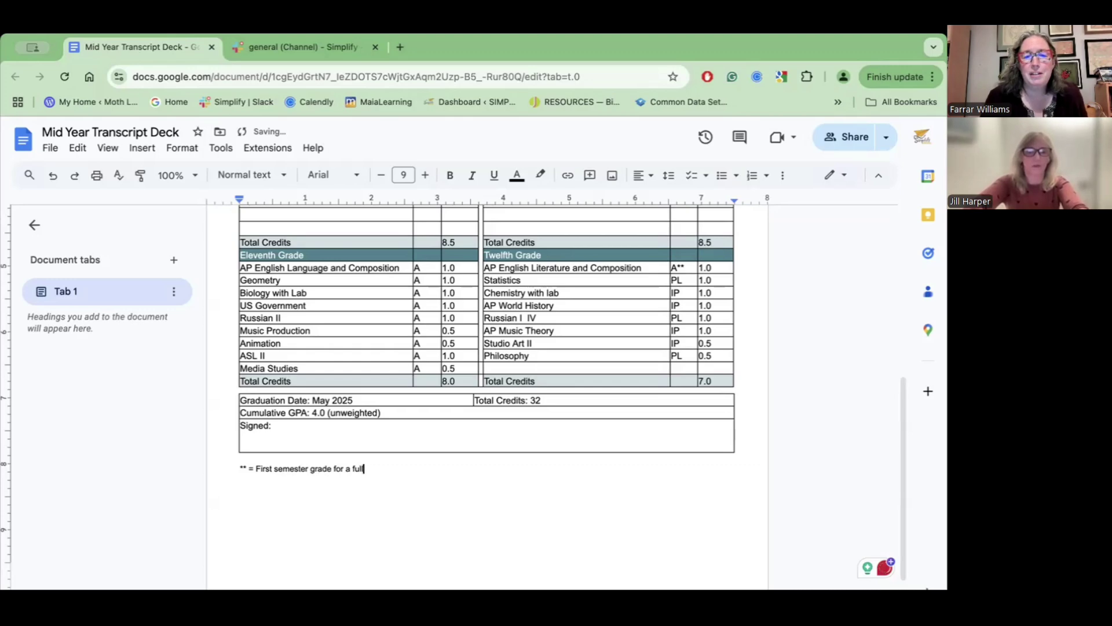
{"action": "type", "text": " year course"}
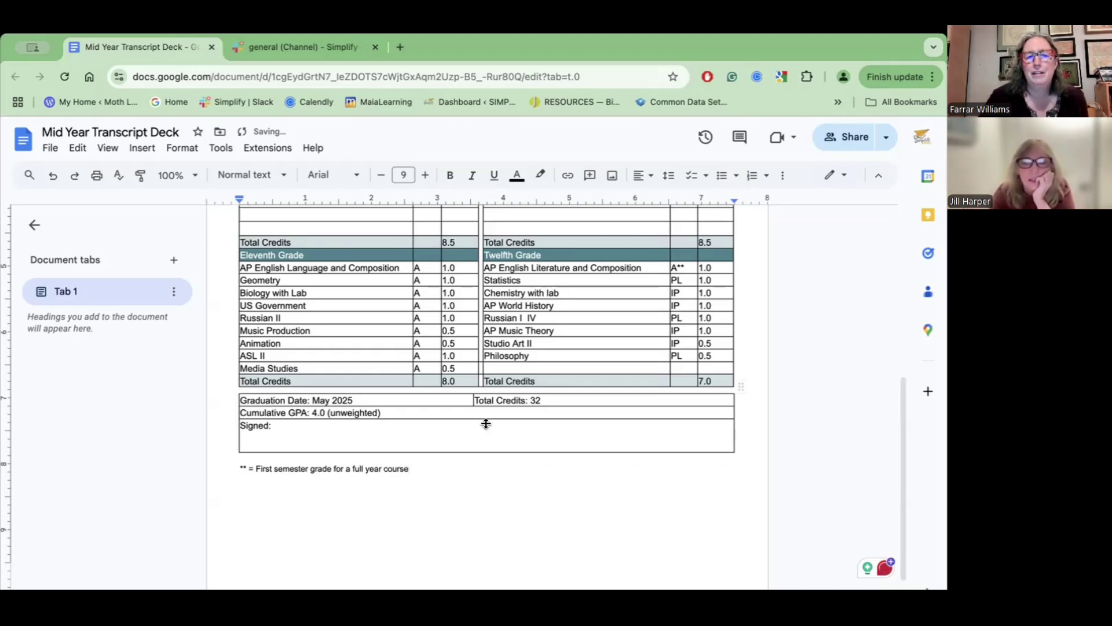
- Change the twelfth-grade Studio Art II grade to a plain A
{"action": "left_click", "coordinate": [683, 343]}
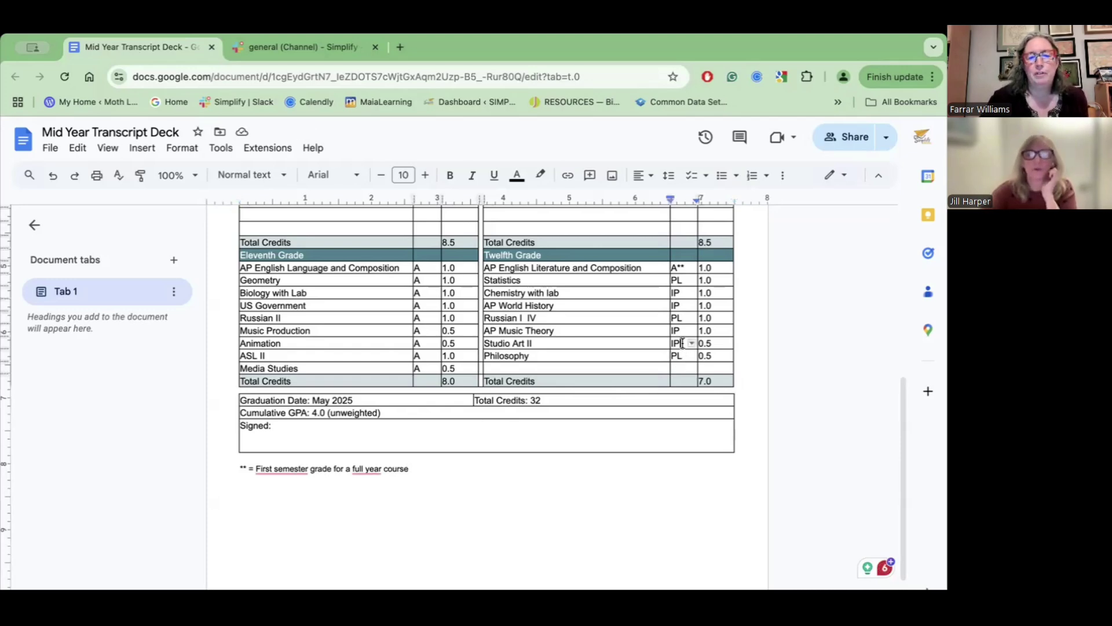
{"action": "key", "text": "BackSpace"}
{"action": "key", "text": "BackSpace"}
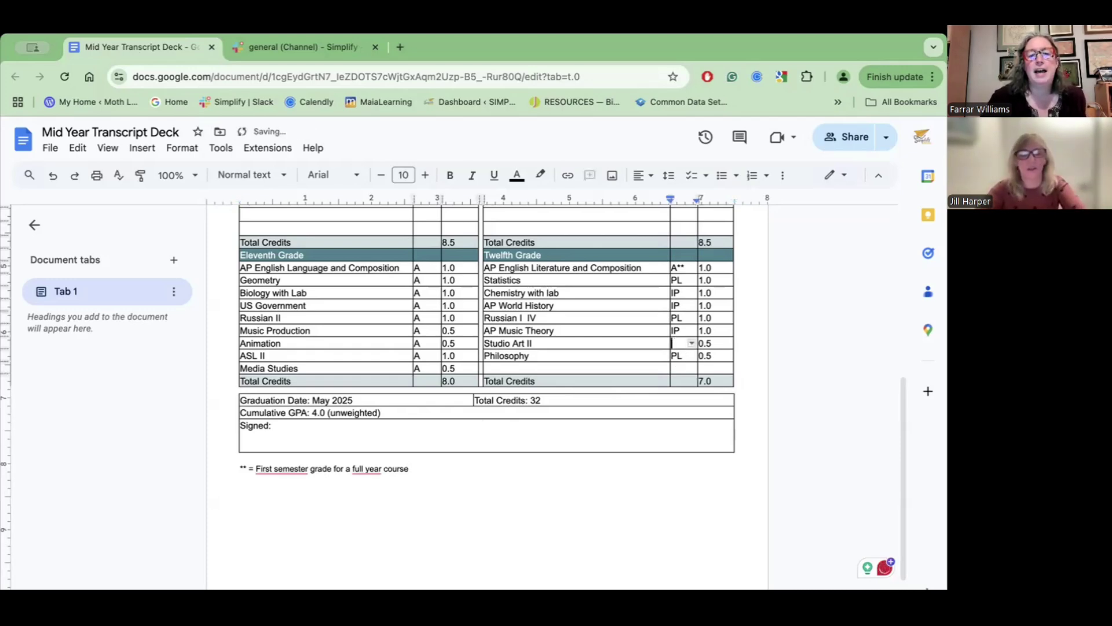
{"action": "type", "text": "A"}
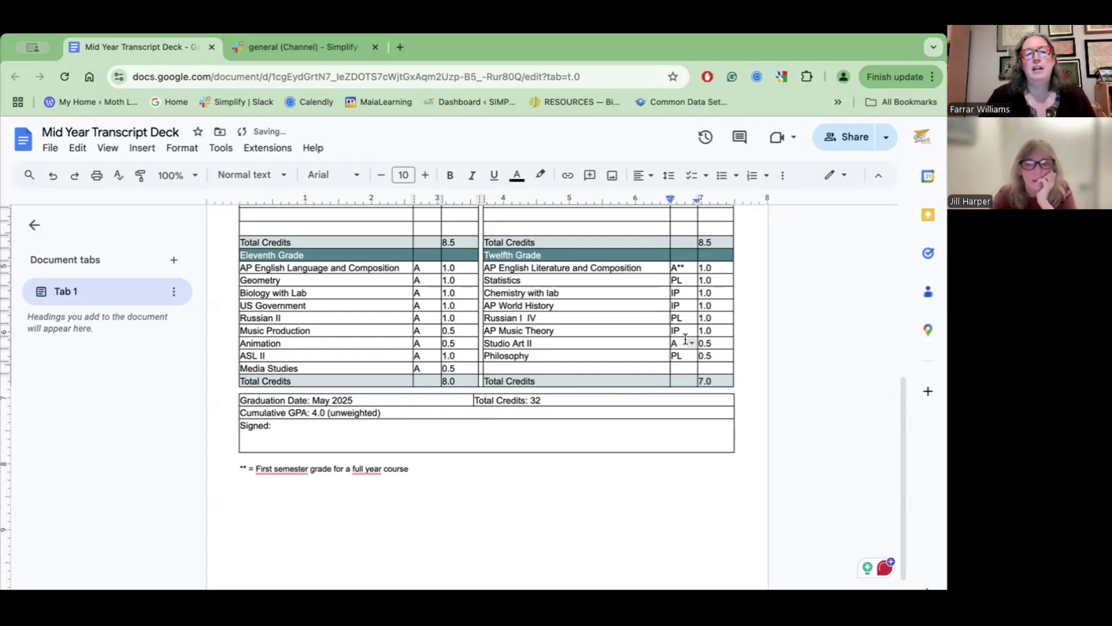
- Change the twelfth-grade Chemistry with lab and AP World History grades to A**
{"action": "left_click", "coordinate": [677, 267]}
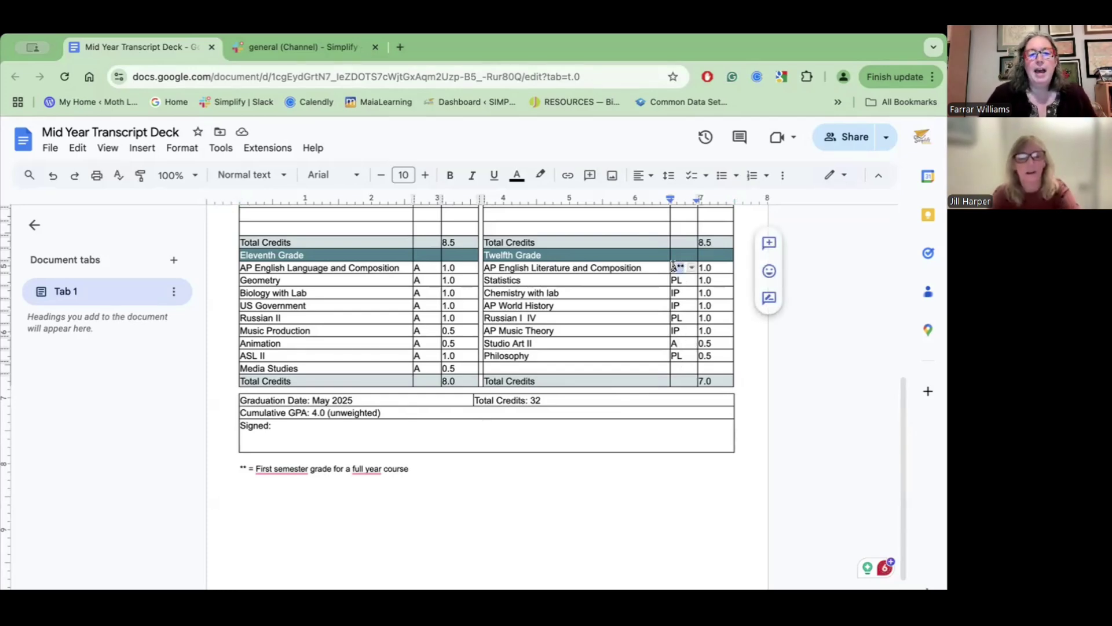
{"action": "left_click", "coordinate": [674, 292]}
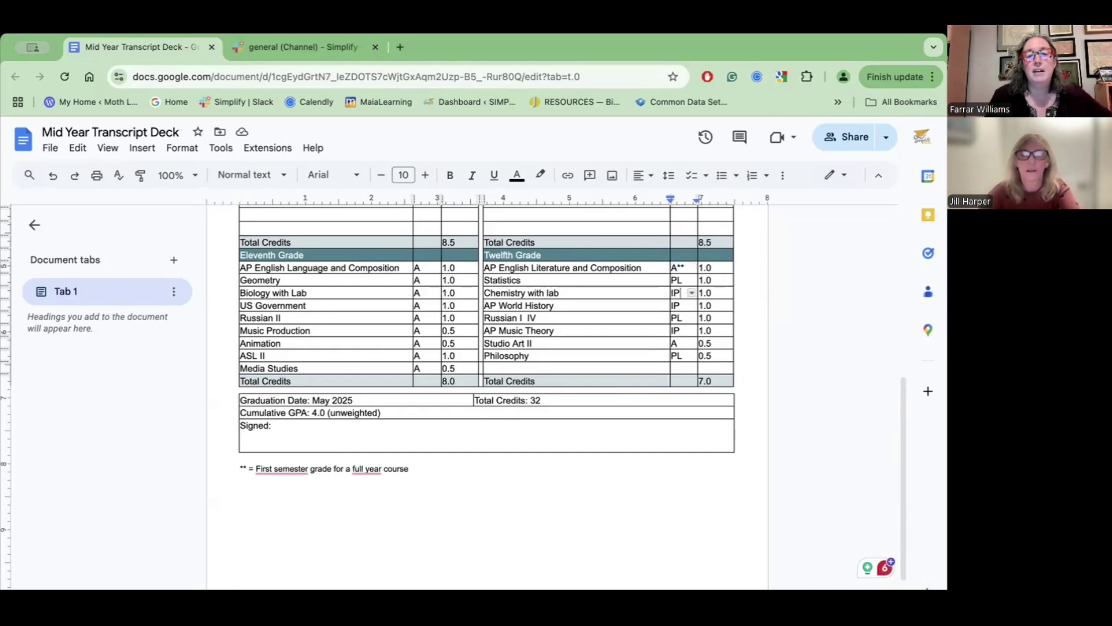
{"action": "key", "text": "BackSpace"}
{"action": "key", "text": "BackSpace"}
{"action": "type", "text": "A**"}
{"action": "key", "text": "Down"}
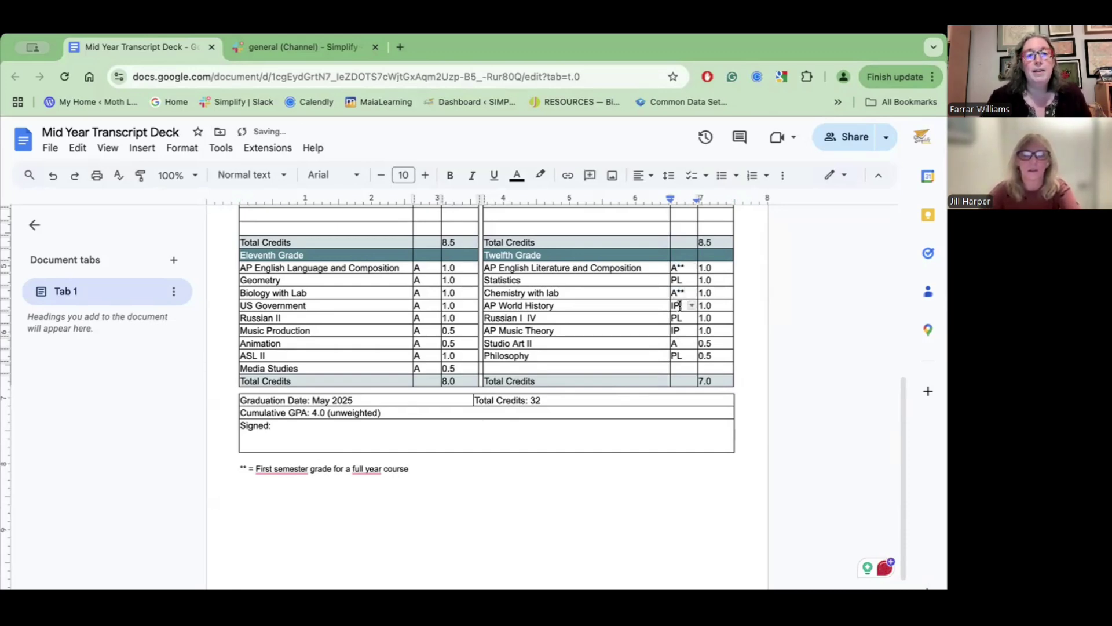
{"action": "key", "text": "BackSpace"}
{"action": "key", "text": "BackSpace"}
{"action": "type", "text": "A**"}
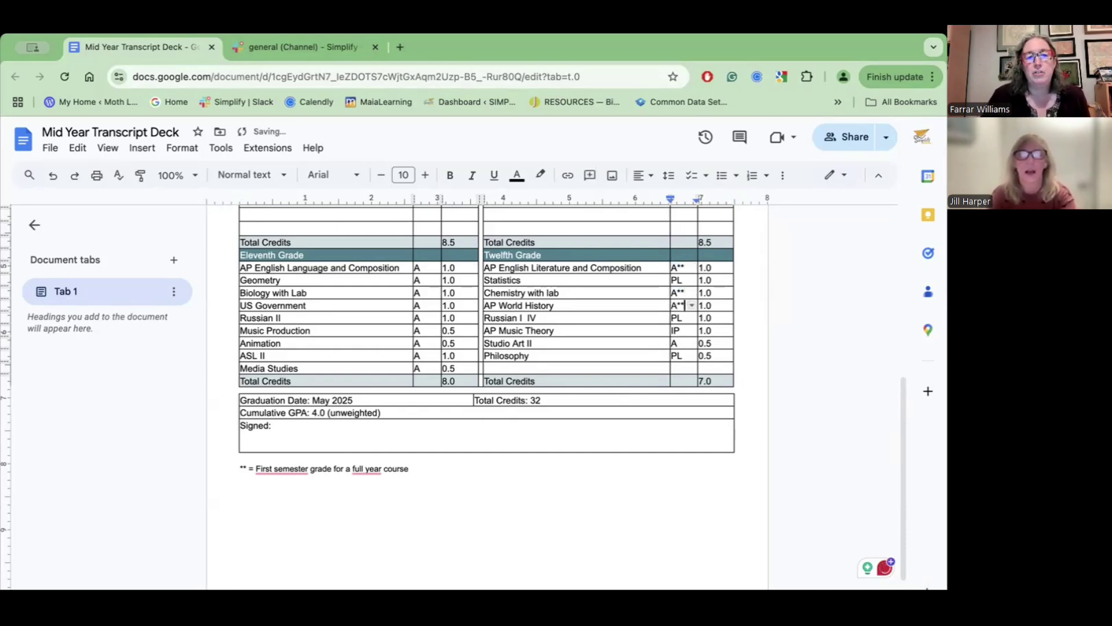
- Change the twelfth-grade AP Music Theory grade to A**
{"action": "left_click", "coordinate": [681, 327]}
{"action": "key", "text": "BackSpace"}
{"action": "key", "text": "BackSpace"}
{"action": "type", "text": "A**"}
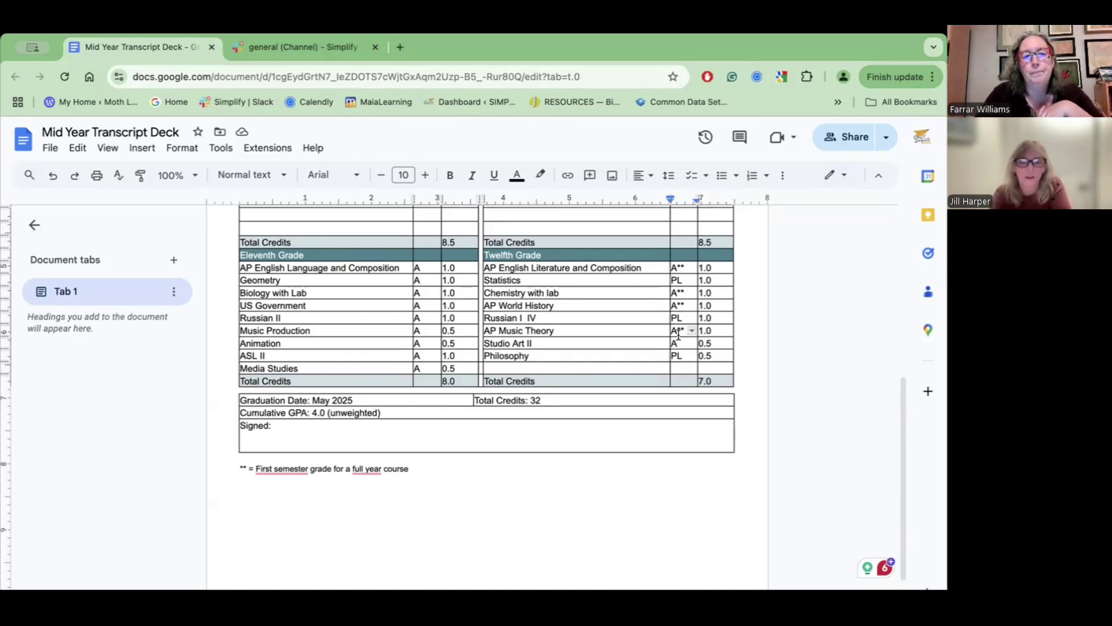
- Review the transcript's course grades, credit totals, graduation details and the footnote under the signature box
{"action": "scroll", "coordinate": [655, 392], "scroll_direction": "down", "scroll_amount": 1}
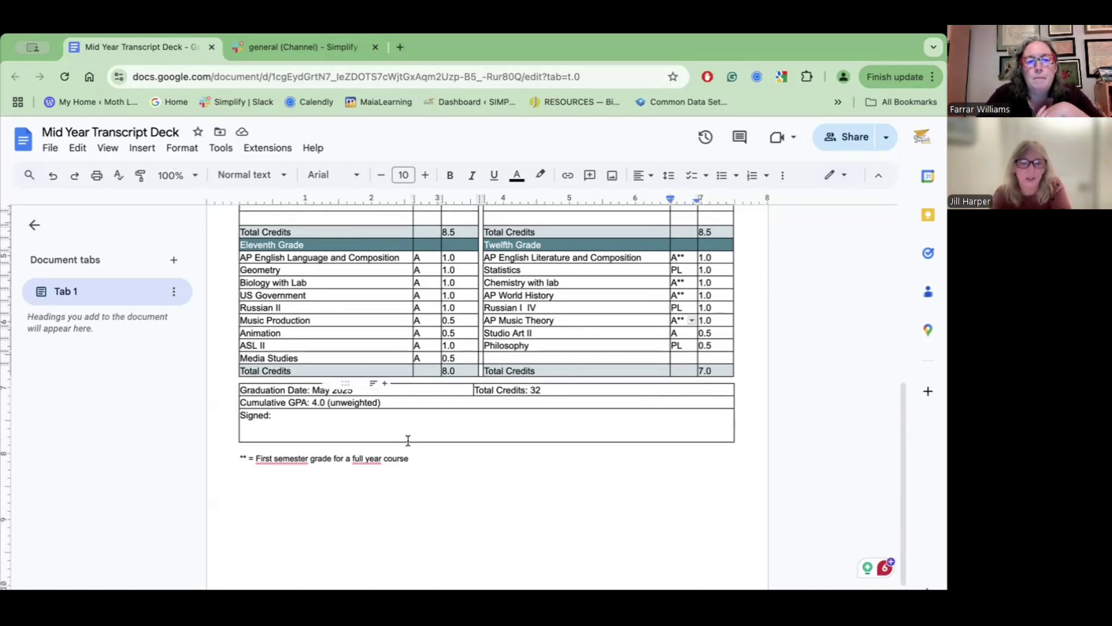
{"action": "scroll", "coordinate": [408, 440], "scroll_direction": "down", "scroll_amount": 1}
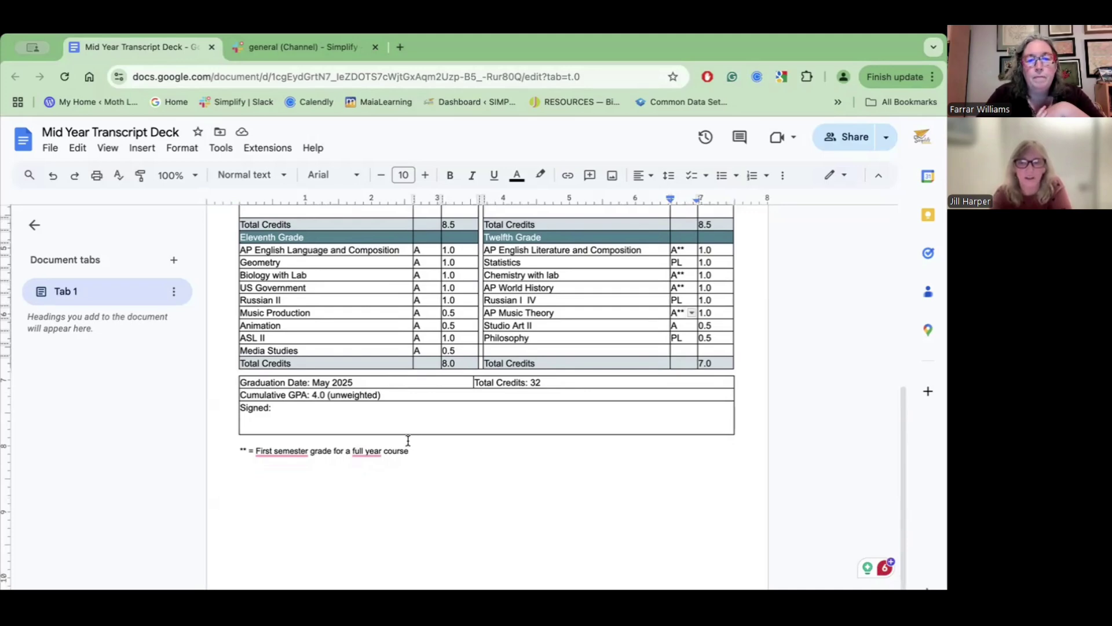
{"action": "scroll", "coordinate": [408, 440], "scroll_direction": "up", "scroll_amount": 3}
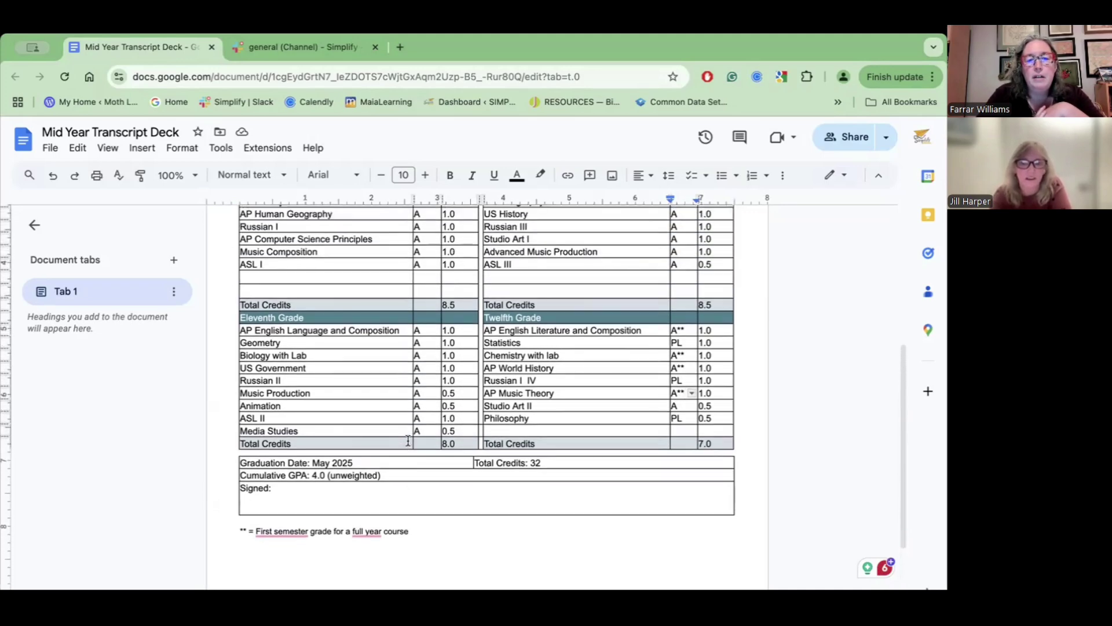
{"action": "scroll", "coordinate": [408, 440], "scroll_direction": "up", "scroll_amount": 2}
{"action": "scroll", "coordinate": [408, 440], "scroll_direction": "down", "scroll_amount": 3}
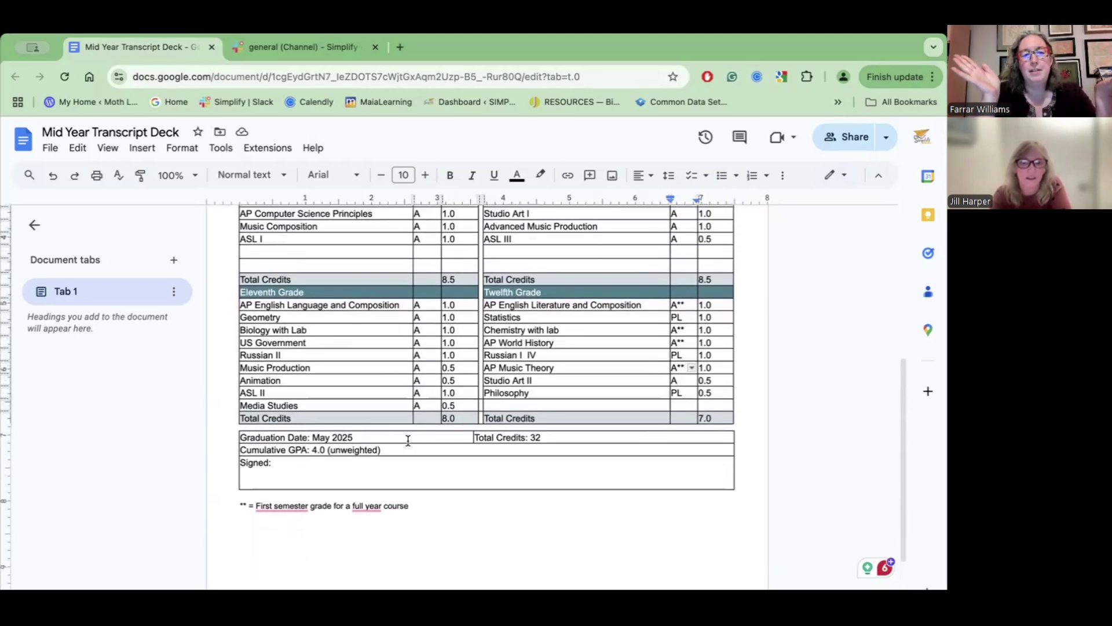
{"action": "scroll", "coordinate": [400, 436], "scroll_direction": "down", "scroll_amount": 1}
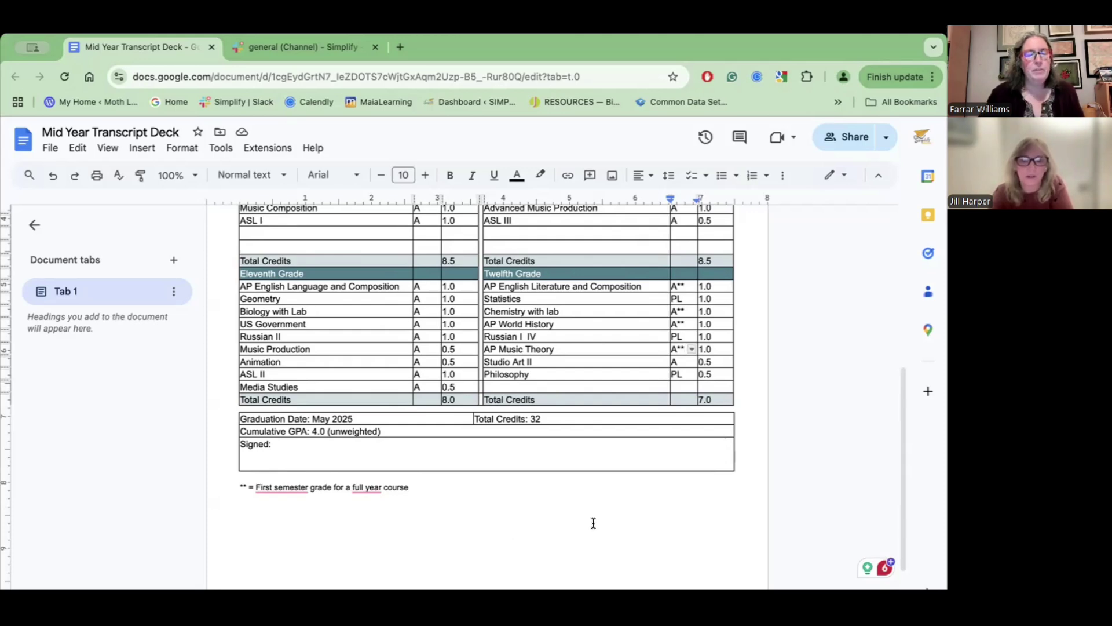
{"action": "scroll", "coordinate": [592, 523], "scroll_direction": "down", "scroll_amount": 1}
{"action": "scroll", "coordinate": [593, 522], "scroll_direction": "up", "scroll_amount": 3}
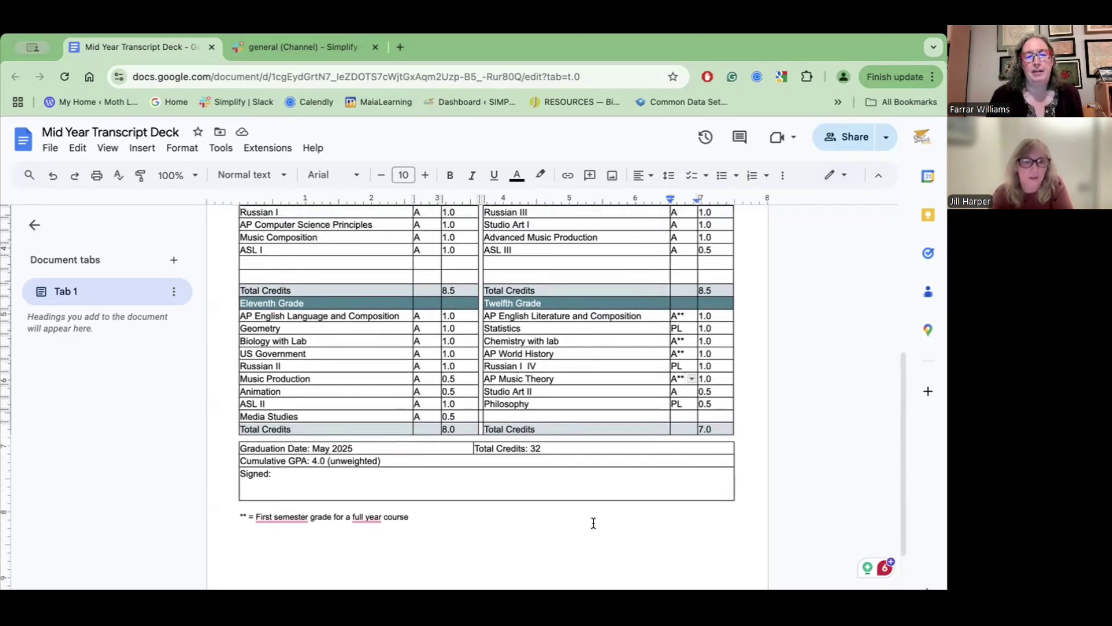
- Download the transcript as a PDF document
{"action": "left_click", "coordinate": [49, 149]}
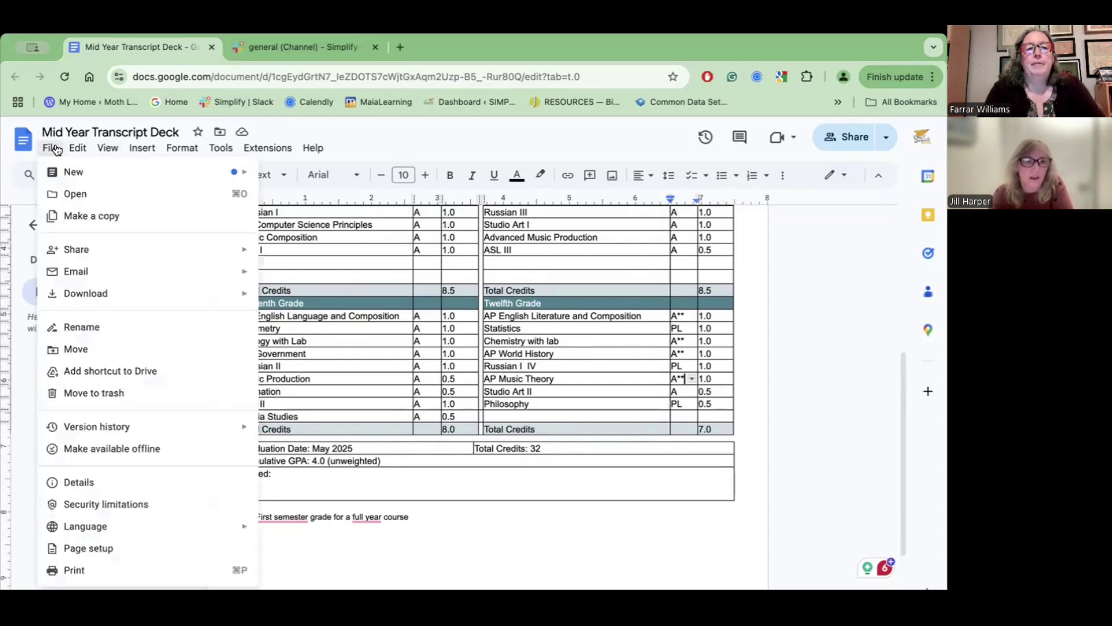
{"action": "mouse_move", "coordinate": [107, 297]}
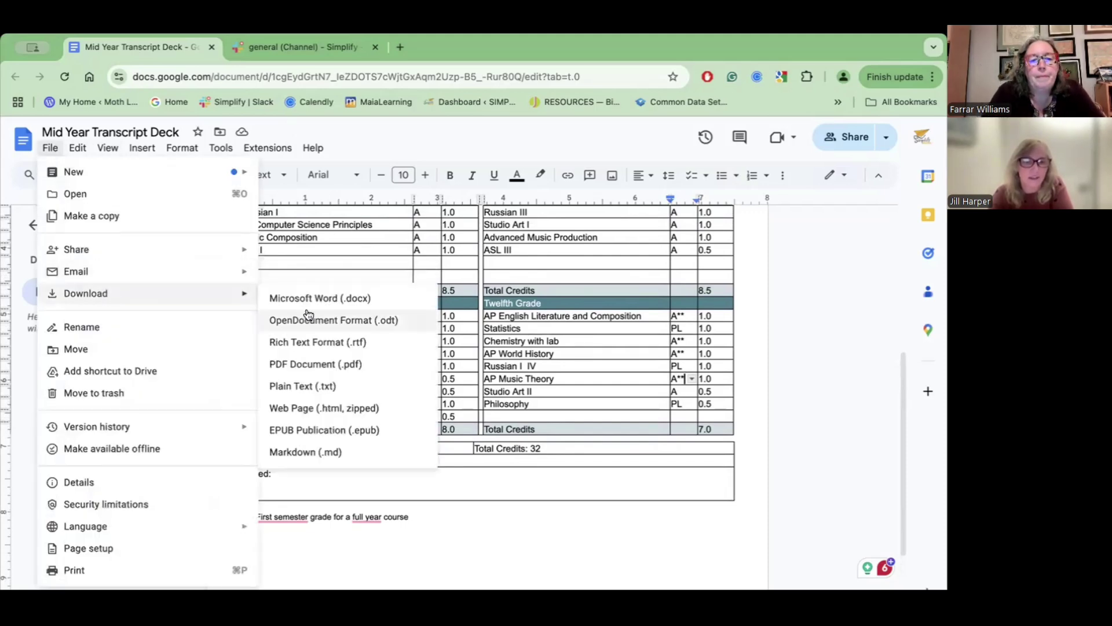
{"action": "left_click", "coordinate": [318, 365]}
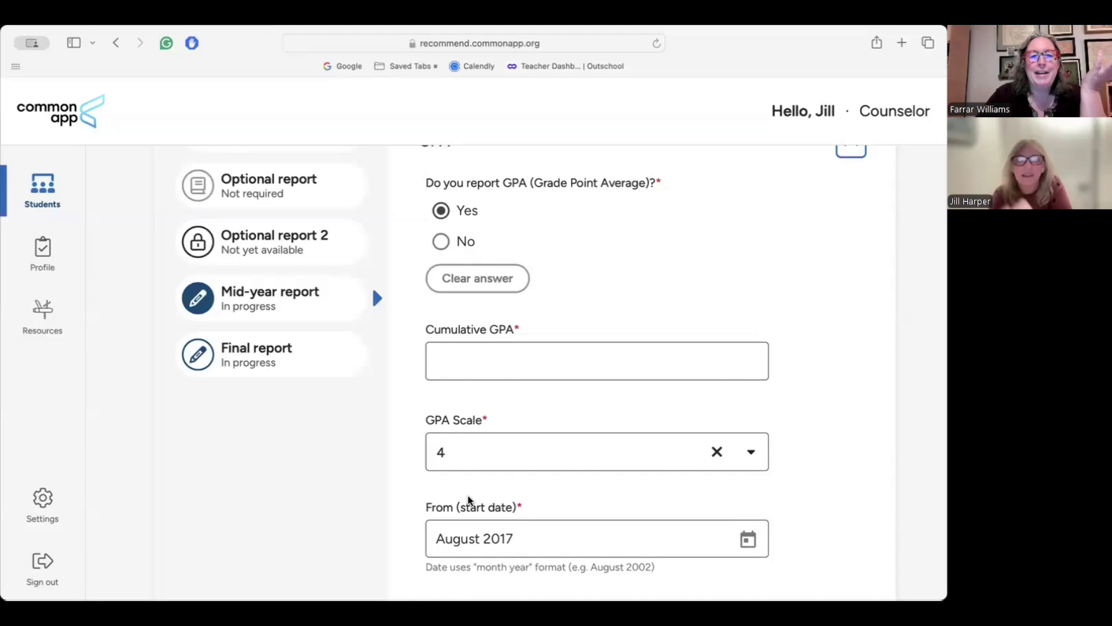
- Examine the GPA section of the Common App mid-year report, including cumulative GPA, scale and date fields
{"action": "scroll", "coordinate": [587, 386], "scroll_direction": "up", "scroll_amount": 2}
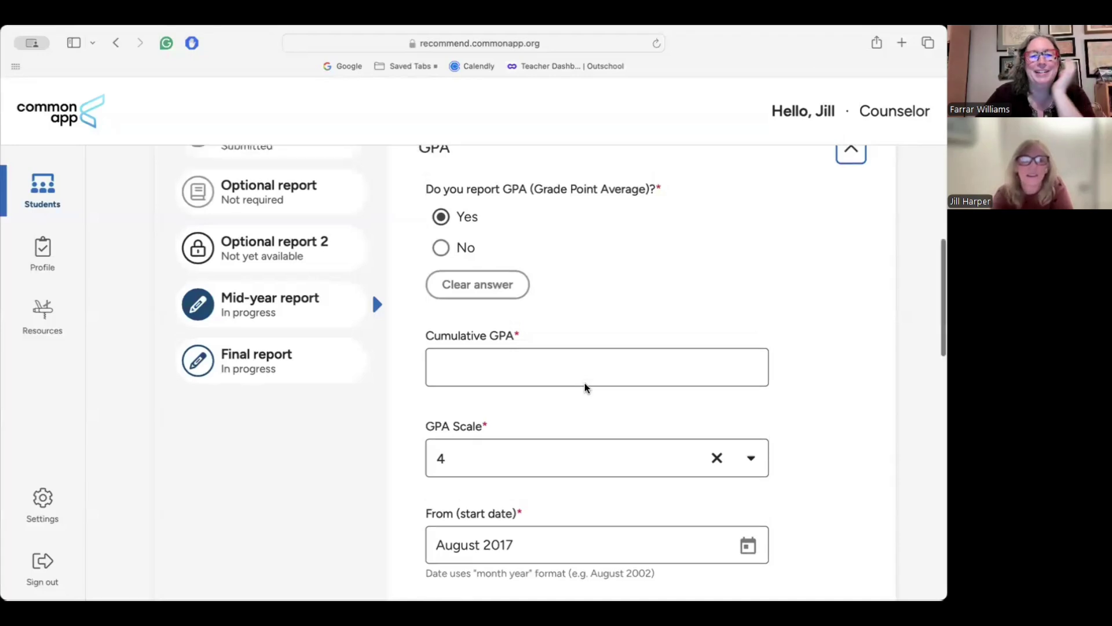
{"action": "scroll", "coordinate": [585, 387], "scroll_direction": "down", "scroll_amount": 2}
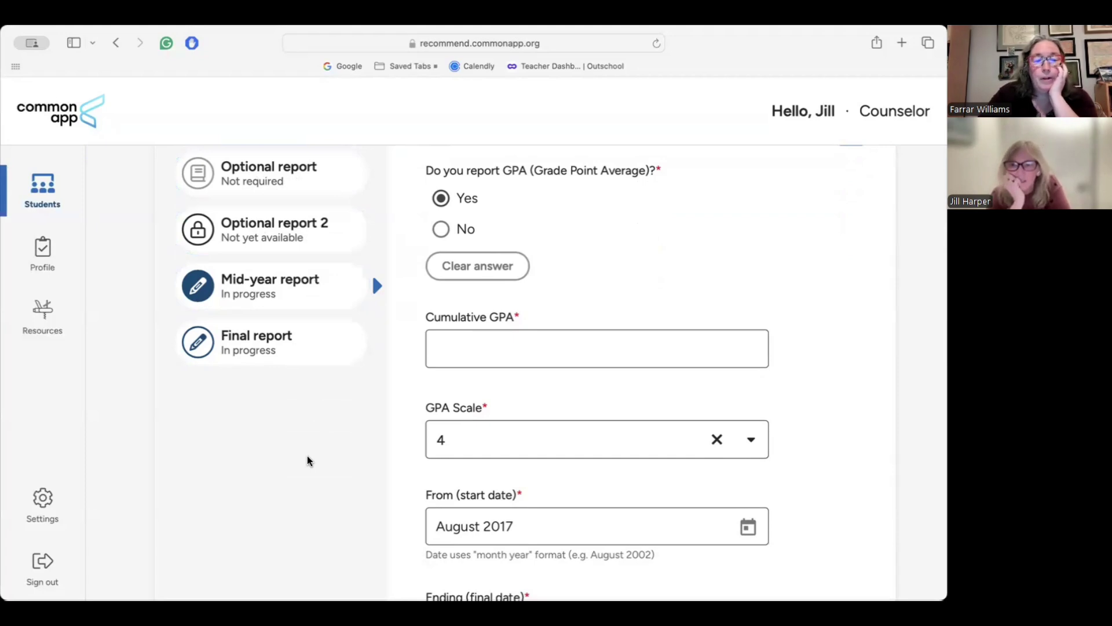
{"action": "scroll", "coordinate": [307, 456], "scroll_direction": "down", "scroll_amount": 2}
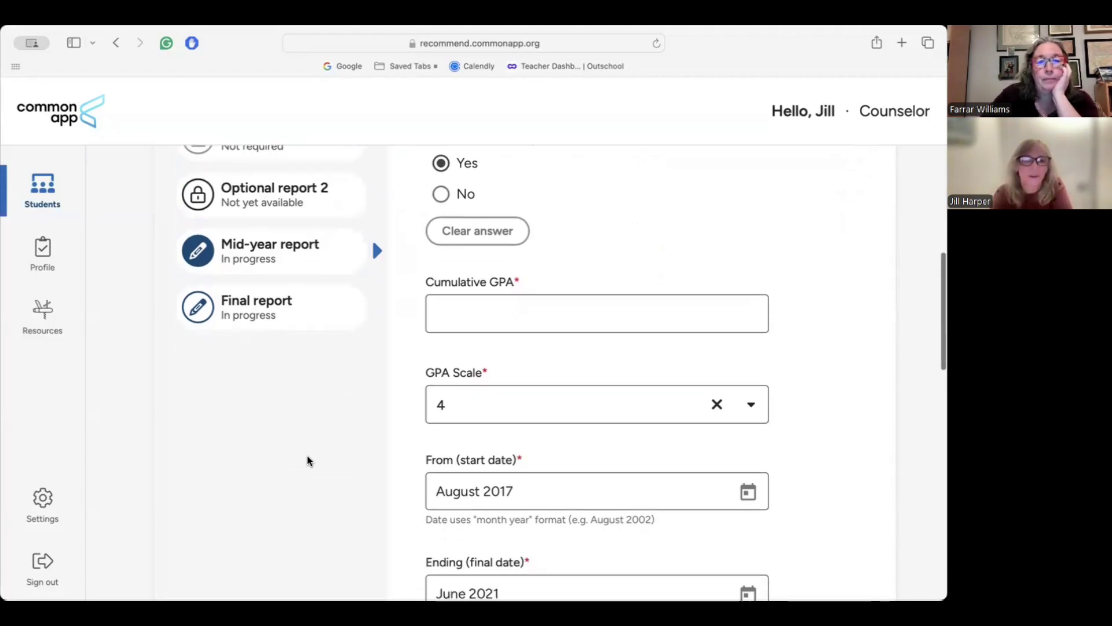
{"action": "scroll", "coordinate": [308, 456], "scroll_direction": "up", "scroll_amount": 2}
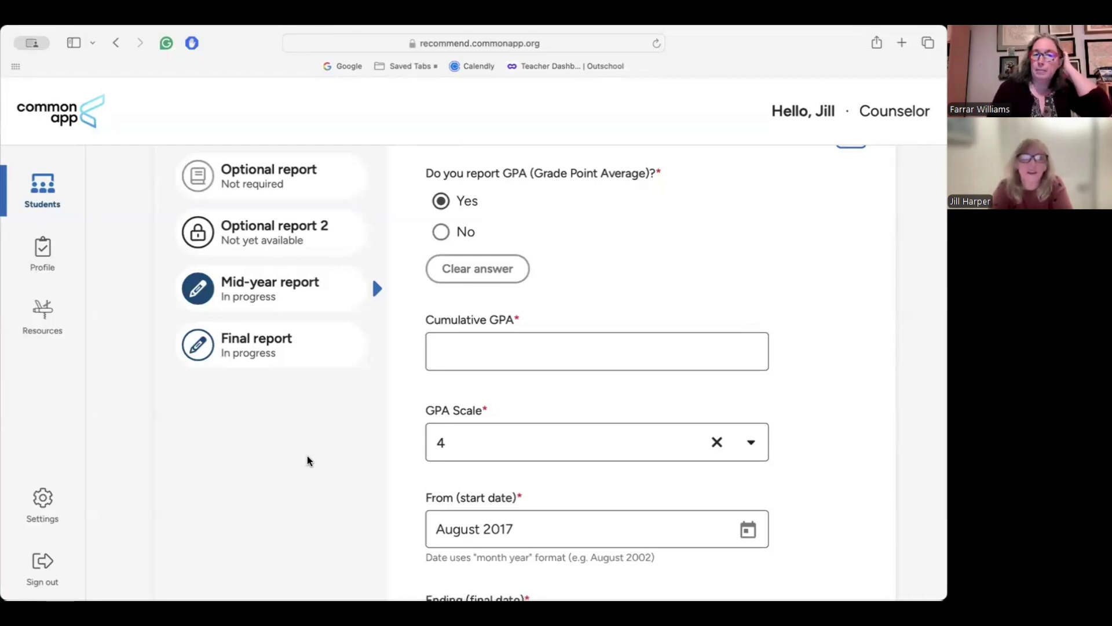
{"action": "scroll", "coordinate": [307, 460], "scroll_direction": "down", "scroll_amount": 1}
{"action": "scroll", "coordinate": [307, 461], "scroll_direction": "up", "scroll_amount": 1}
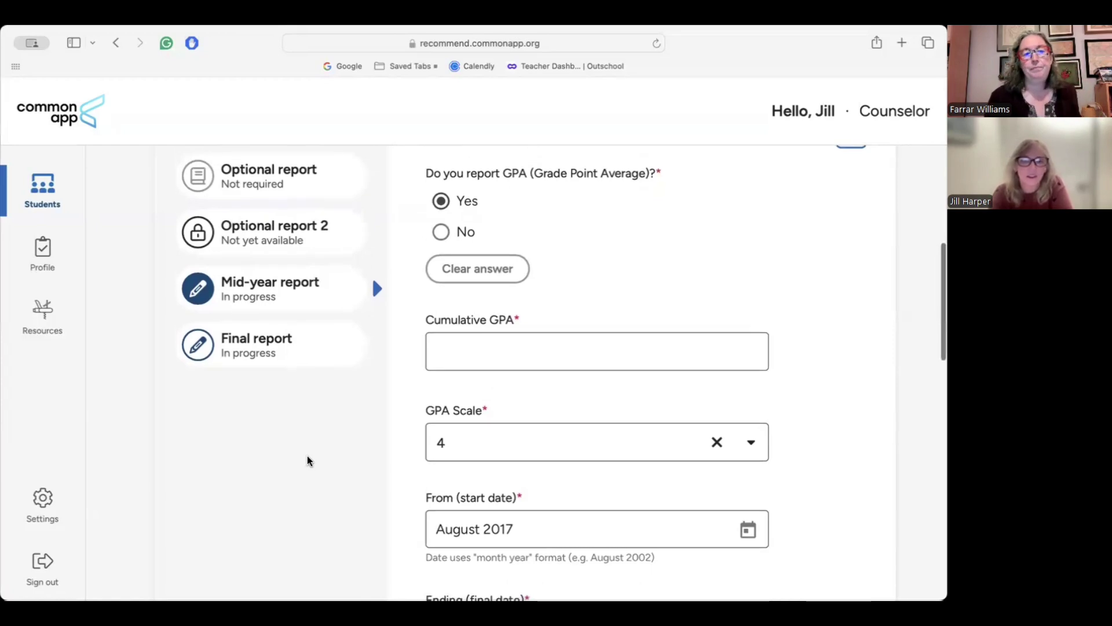
{"action": "scroll", "coordinate": [307, 460], "scroll_direction": "up", "scroll_amount": 1}
{"action": "scroll", "coordinate": [307, 460], "scroll_direction": "down", "scroll_amount": 1}
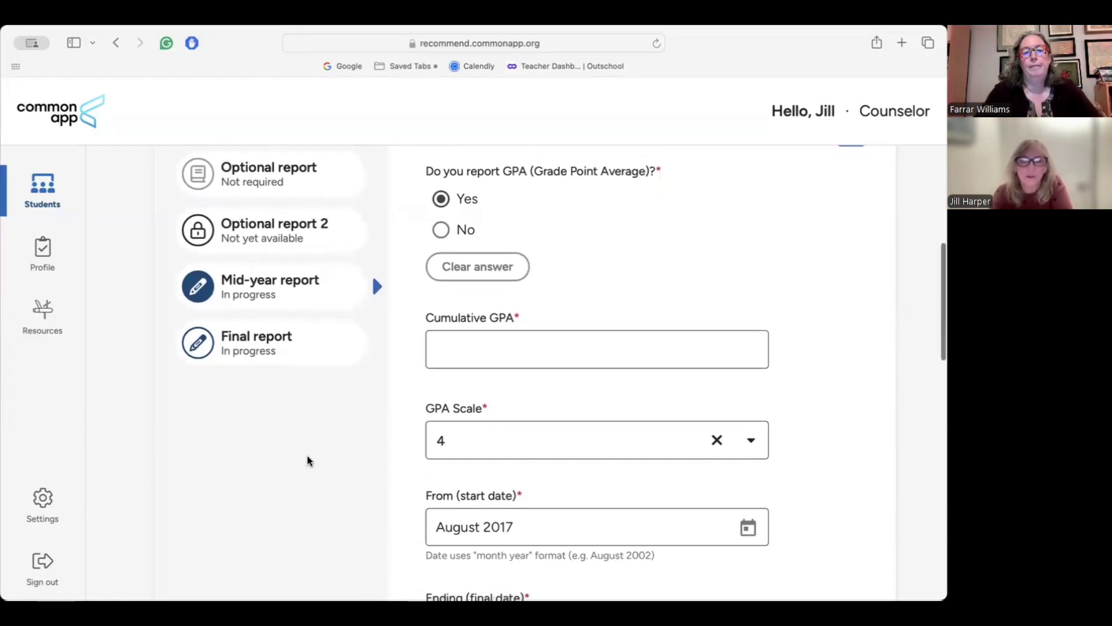
{"action": "scroll", "coordinate": [307, 461], "scroll_direction": "down", "scroll_amount": 3}
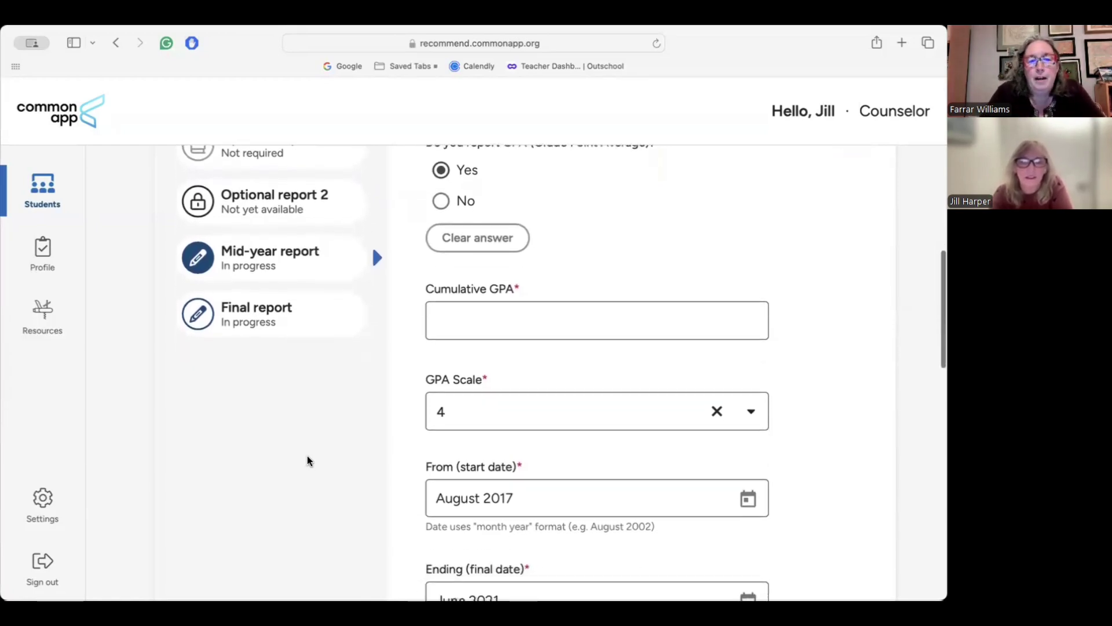
- Enter a cumulative GPA of 4 in the GPA section of the mid-year report
{"action": "scroll", "coordinate": [308, 459], "scroll_direction": "up", "scroll_amount": 1}
{"action": "scroll", "coordinate": [307, 460], "scroll_direction": "down", "scroll_amount": 3}
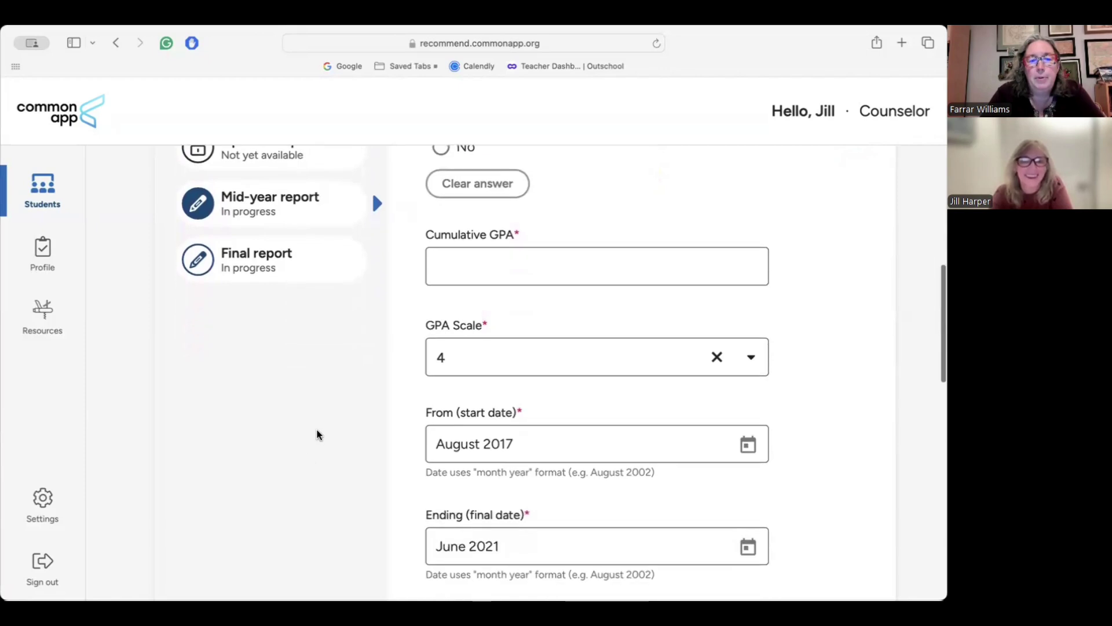
{"action": "left_click", "coordinate": [488, 268]}
{"action": "type", "text": "4"}
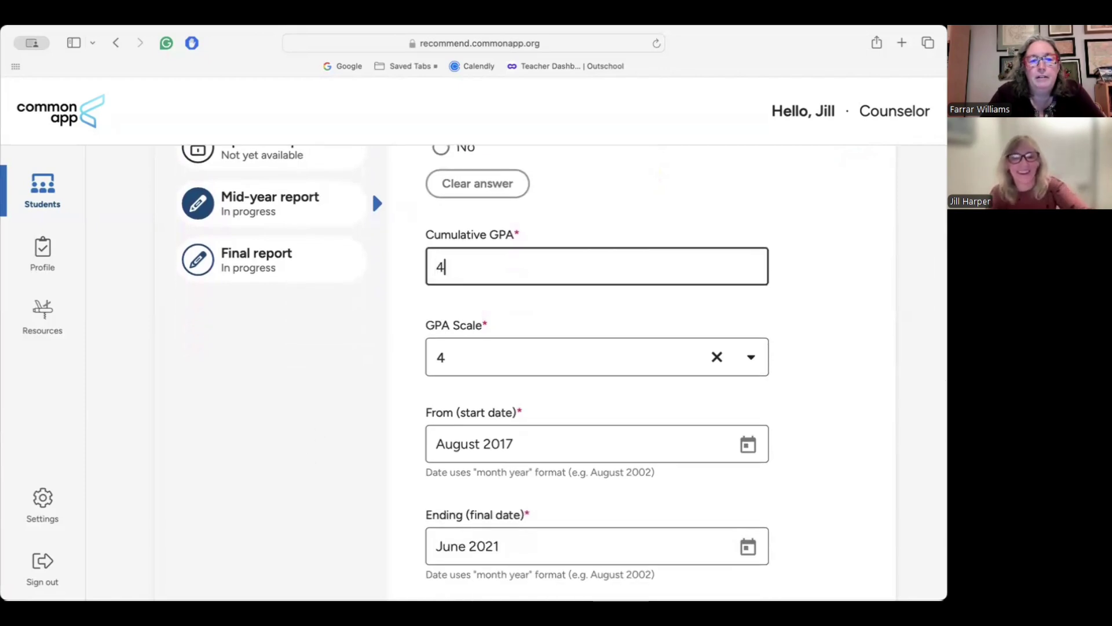
- Set the school's passing mark to 70, leave the highest grade in class blank, and continue to the Transcripts section
{"action": "scroll", "coordinate": [503, 411], "scroll_direction": "down", "scroll_amount": 3}
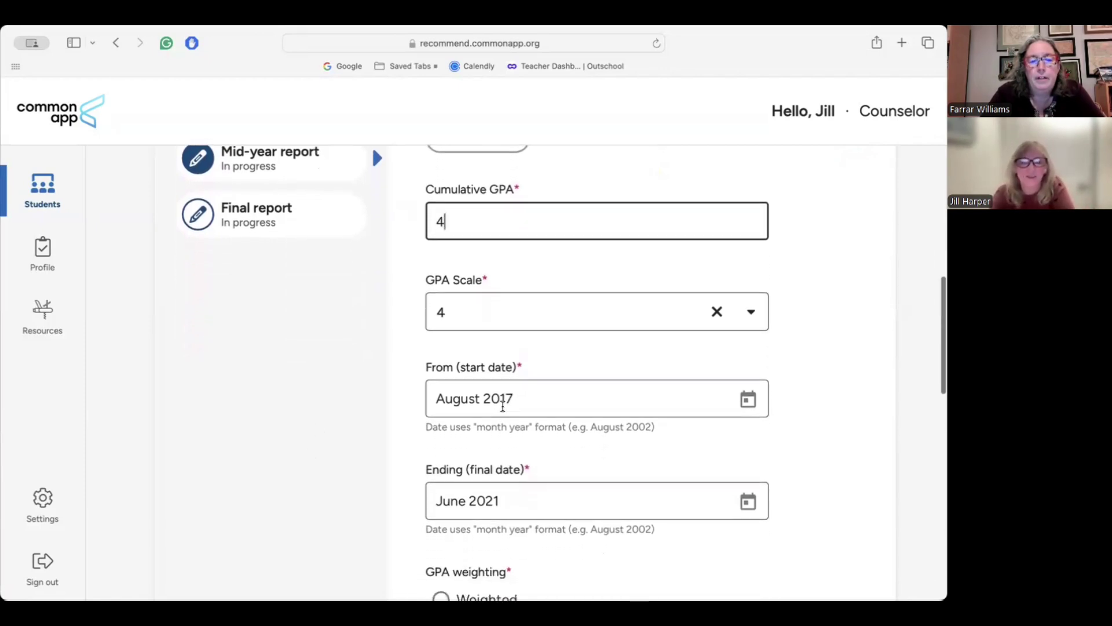
{"action": "scroll", "coordinate": [503, 406], "scroll_direction": "down", "scroll_amount": 3}
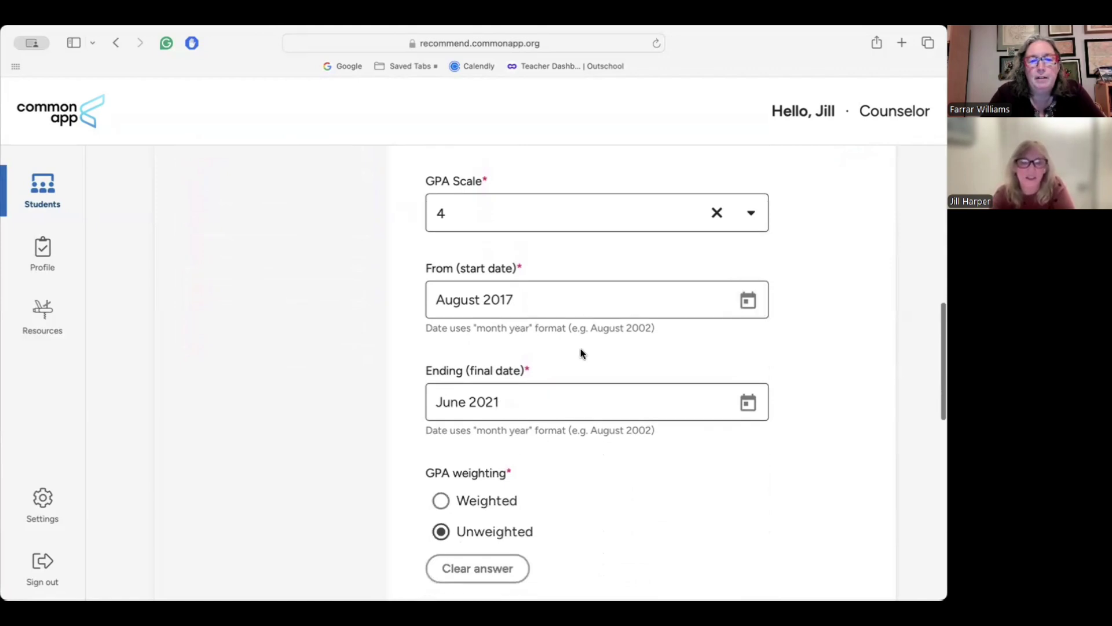
{"action": "scroll", "coordinate": [581, 349], "scroll_direction": "down", "scroll_amount": 1}
{"action": "scroll", "coordinate": [580, 352], "scroll_direction": "down", "scroll_amount": 10}
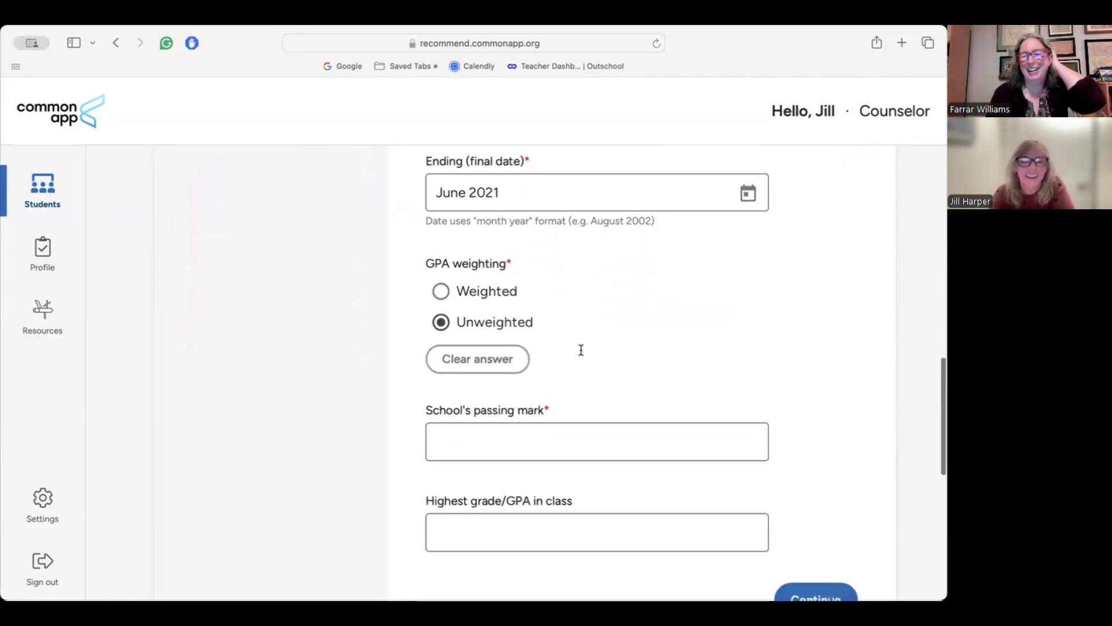
{"action": "left_click", "coordinate": [573, 367]}
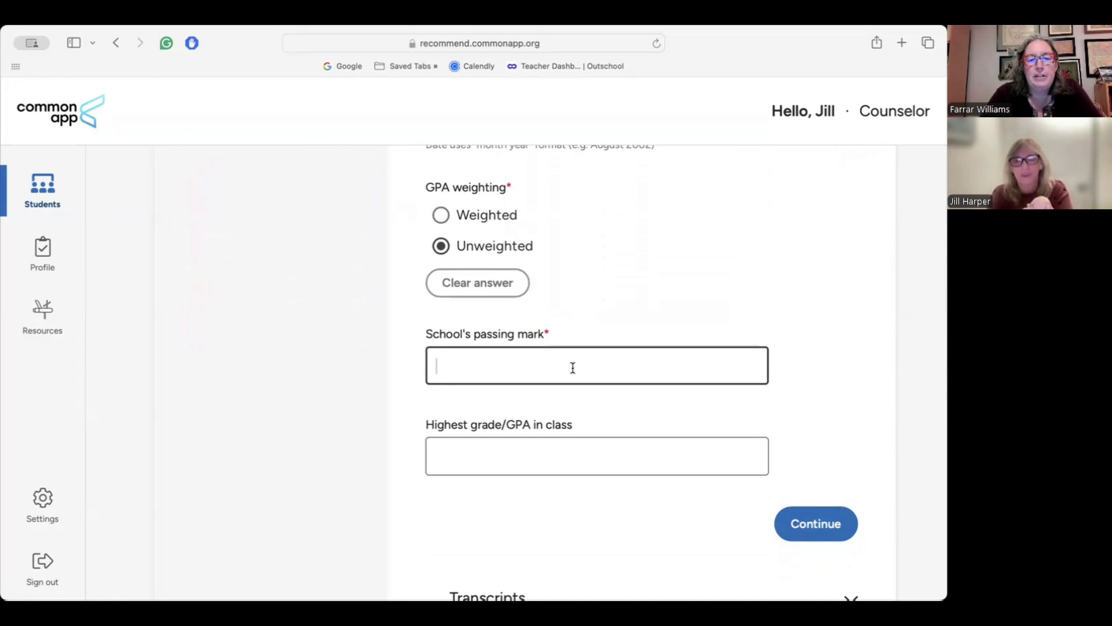
{"action": "type", "text": "70"}
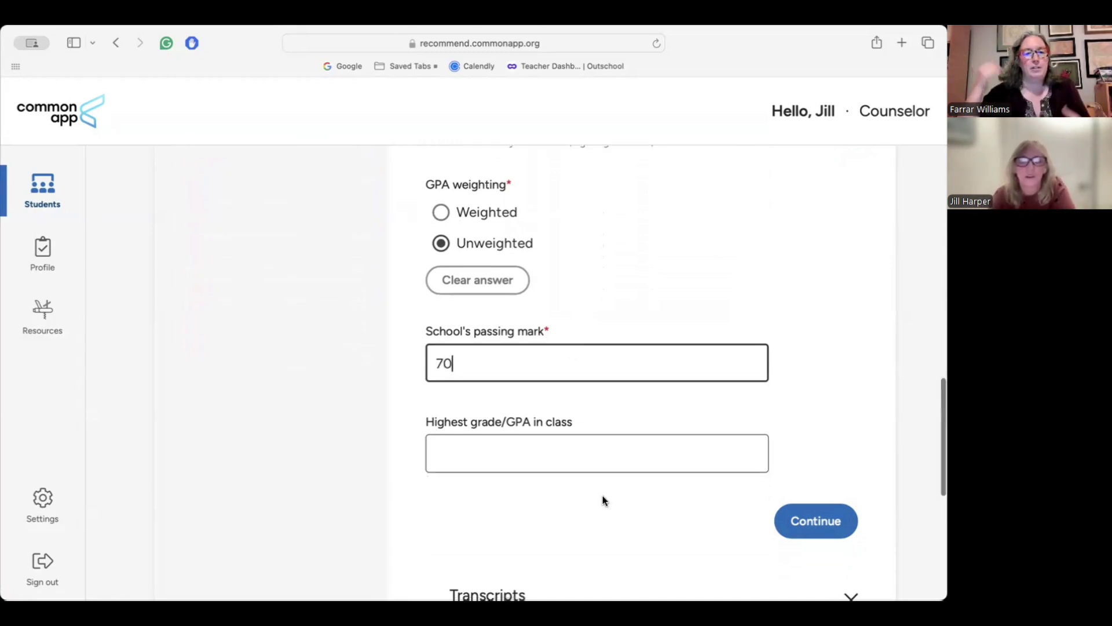
{"action": "scroll", "coordinate": [603, 498], "scroll_direction": "down", "scroll_amount": 2}
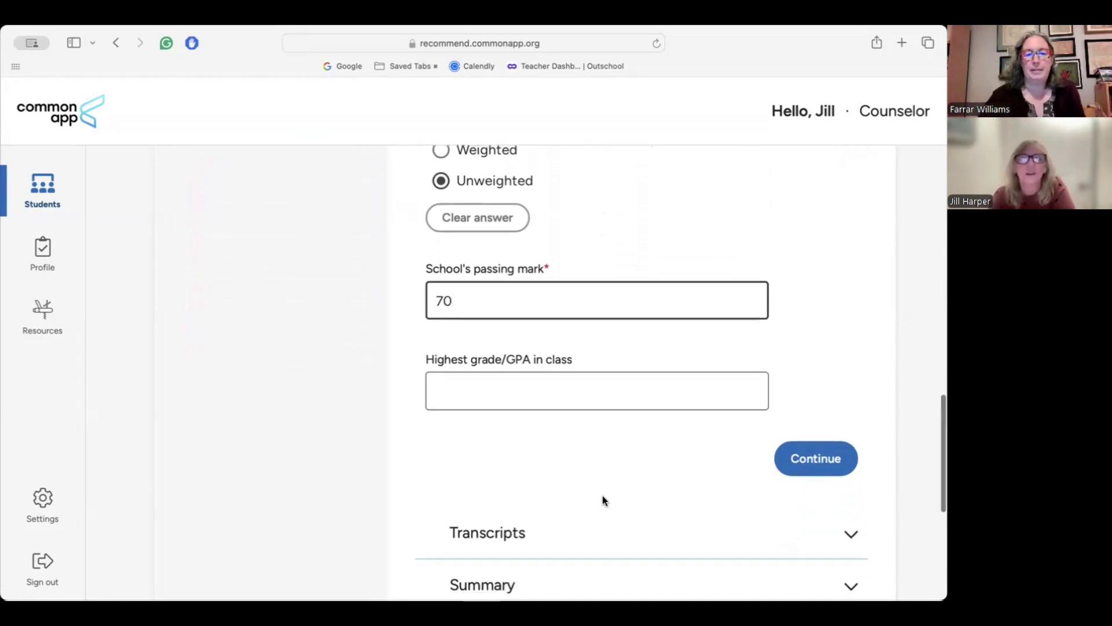
{"action": "left_click", "coordinate": [797, 460]}
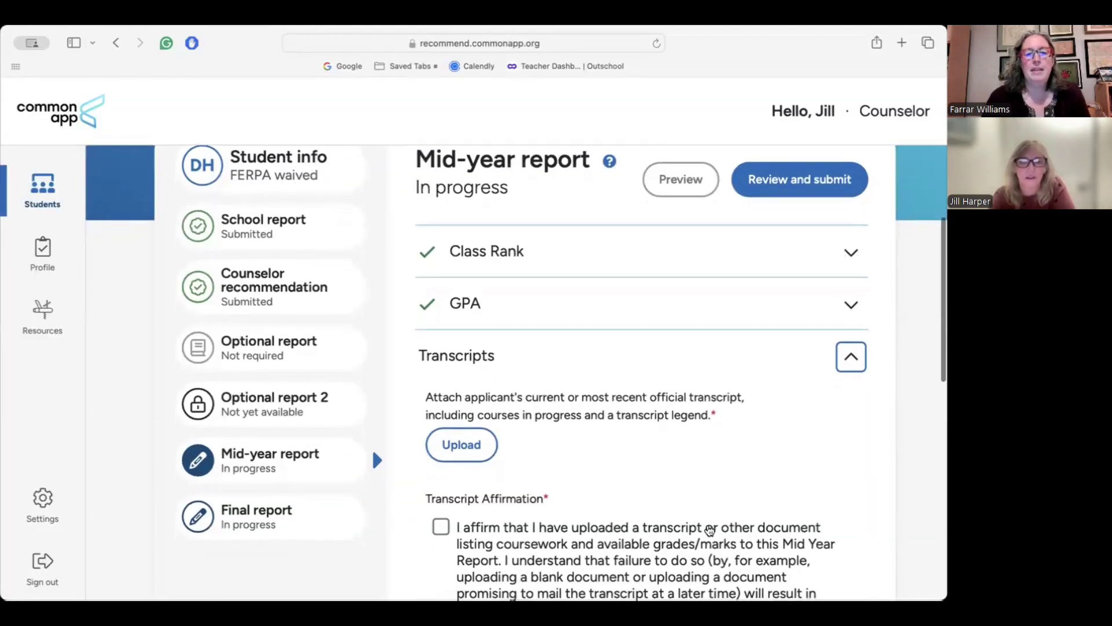
- Choose the mid-year transcript PDF as the file to attach in the Transcripts section
{"action": "scroll", "coordinate": [709, 528], "scroll_direction": "down", "scroll_amount": 1}
{"action": "scroll", "coordinate": [710, 528], "scroll_direction": "up", "scroll_amount": 2}
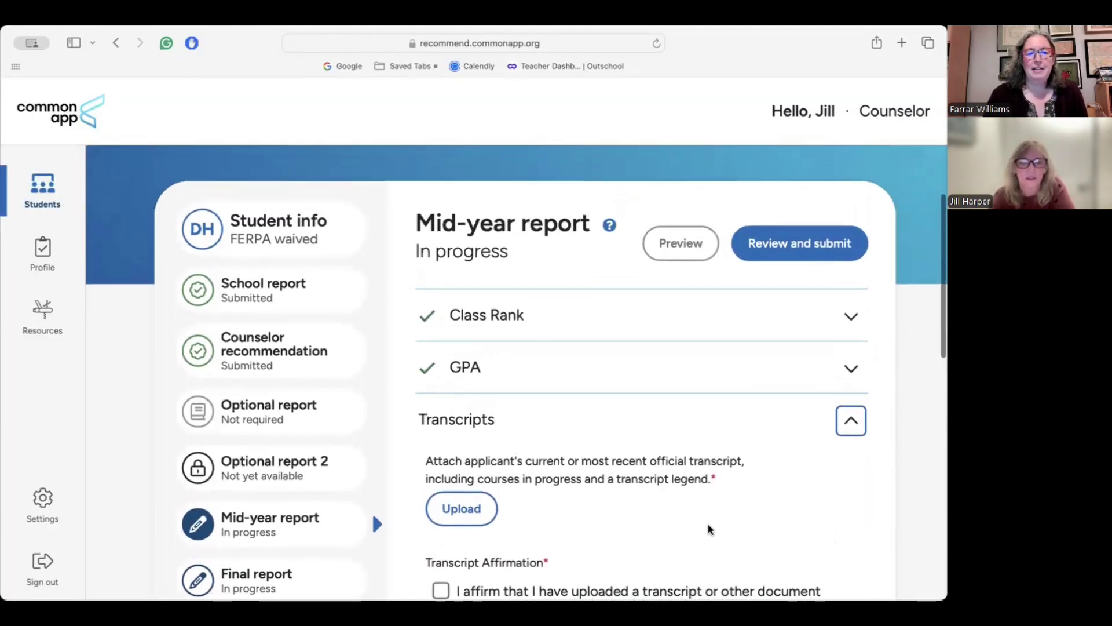
{"action": "scroll", "coordinate": [709, 525], "scroll_direction": "down", "scroll_amount": 2}
{"action": "scroll", "coordinate": [709, 524], "scroll_direction": "down", "scroll_amount": 1}
{"action": "scroll", "coordinate": [711, 524], "scroll_direction": "up", "scroll_amount": 2}
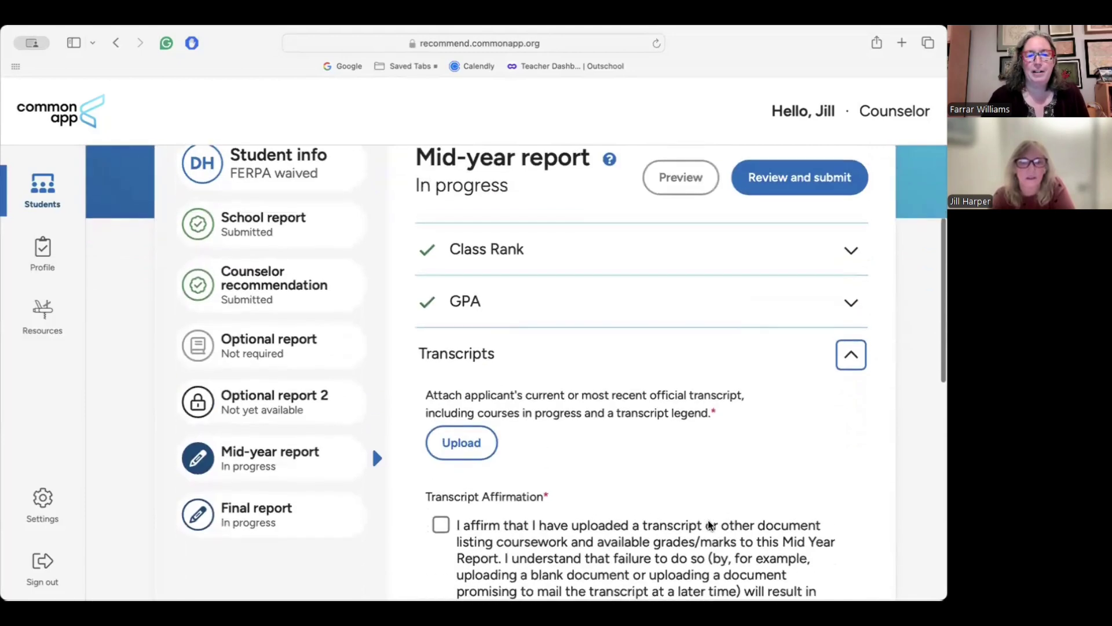
{"action": "scroll", "coordinate": [710, 526], "scroll_direction": "down", "scroll_amount": 3}
{"action": "left_click", "coordinate": [462, 355]}
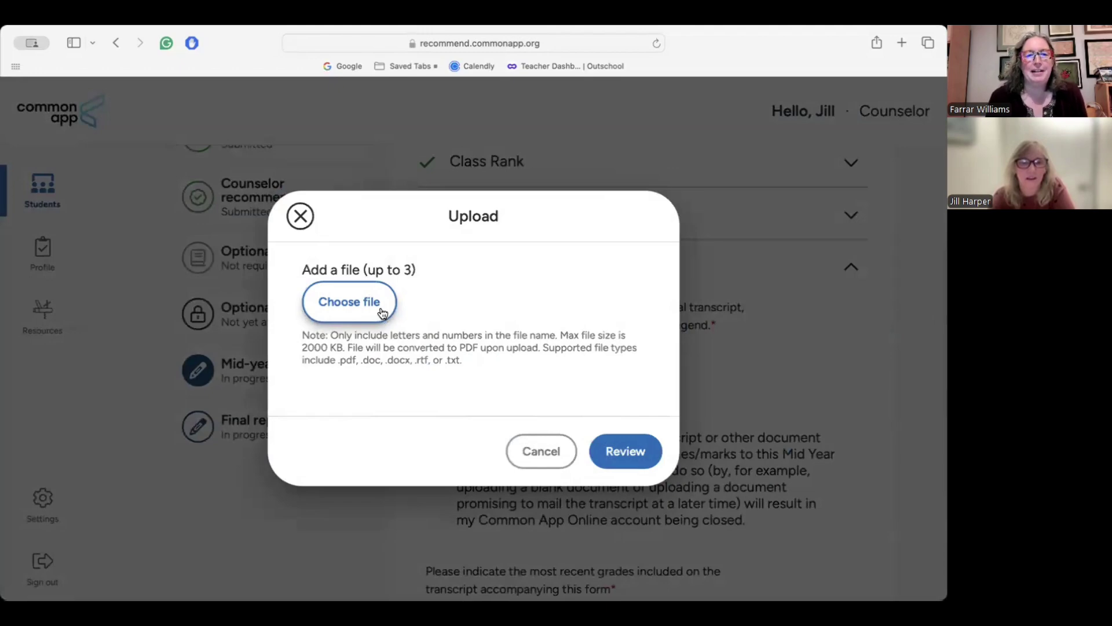
{"action": "left_click", "coordinate": [383, 313]}
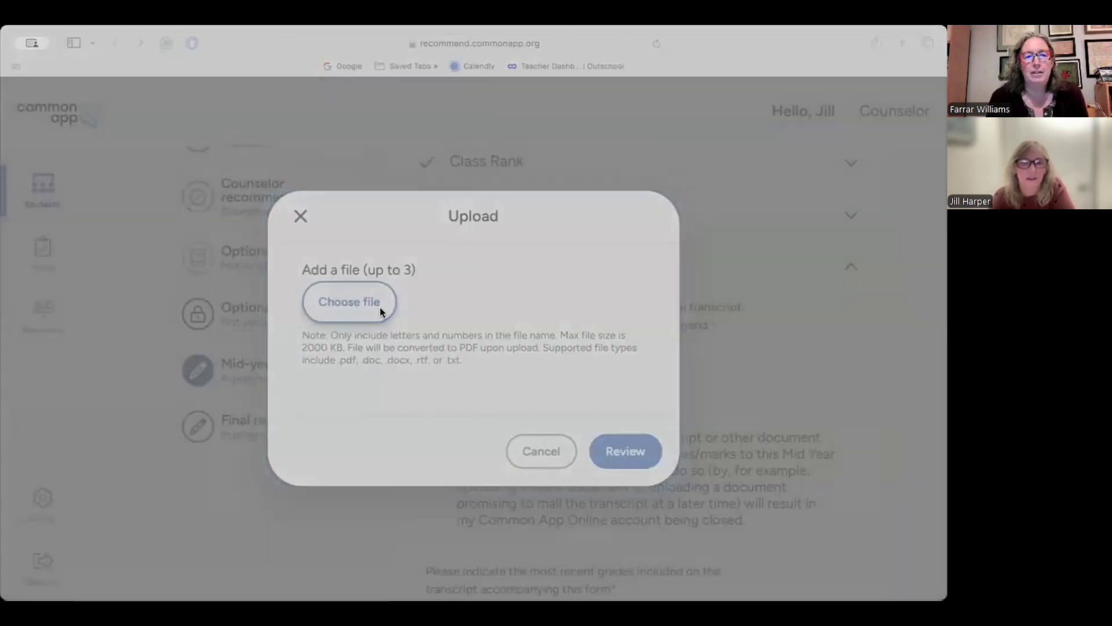
{"action": "left_click", "coordinate": [700, 463]}
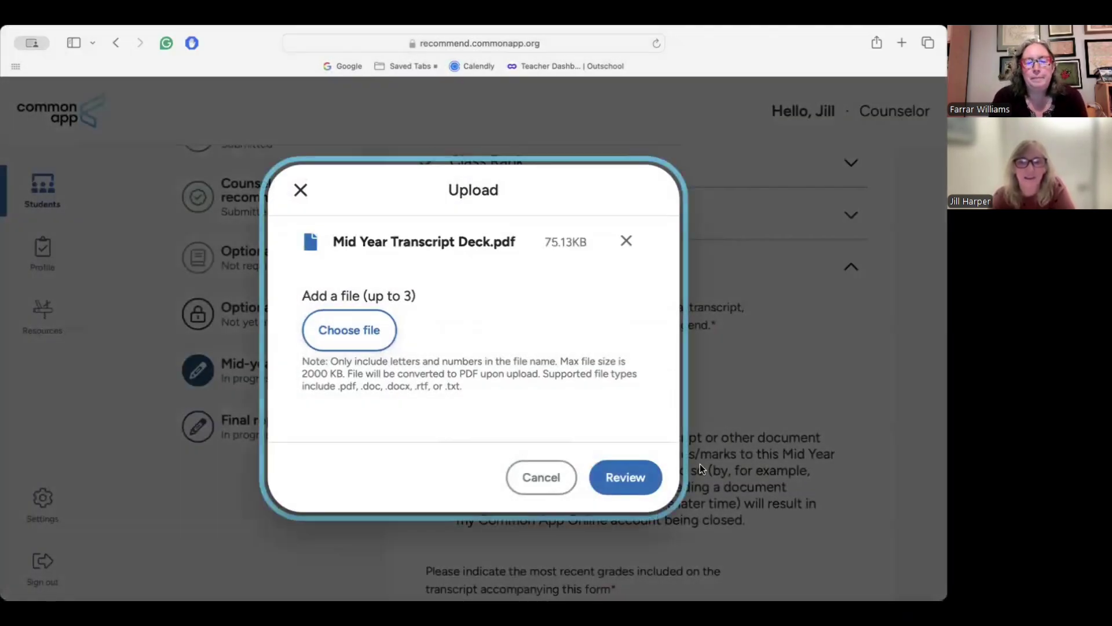
- Review the transcript's PDF preview, confirm that the file looks exactly as intended, and upload it
{"action": "left_click", "coordinate": [615, 477]}
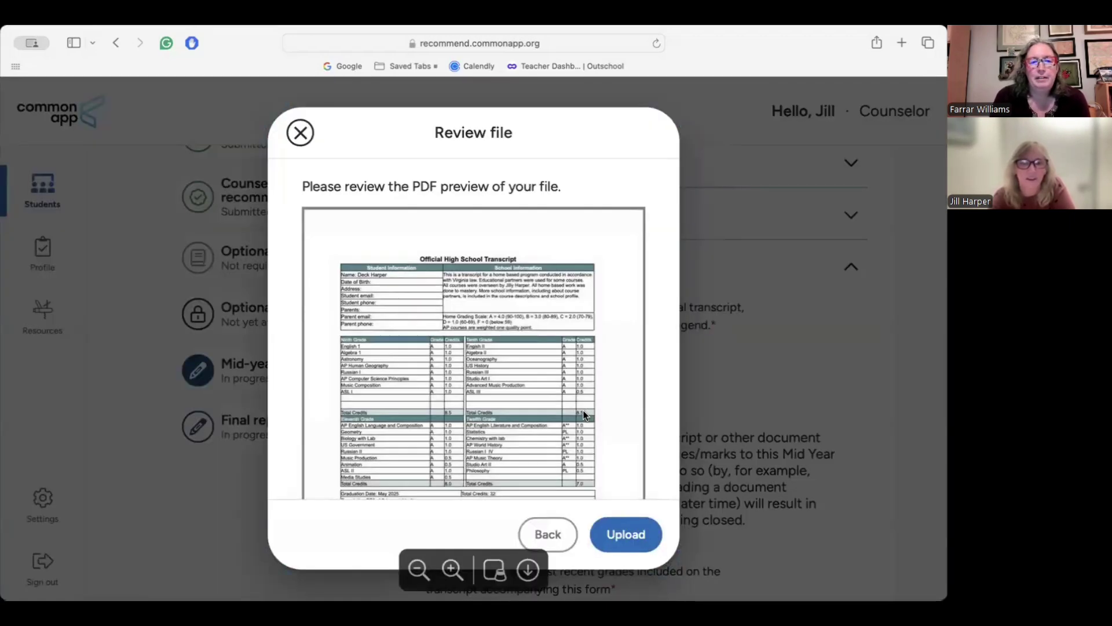
{"action": "scroll", "coordinate": [583, 414], "scroll_direction": "down", "scroll_amount": 1}
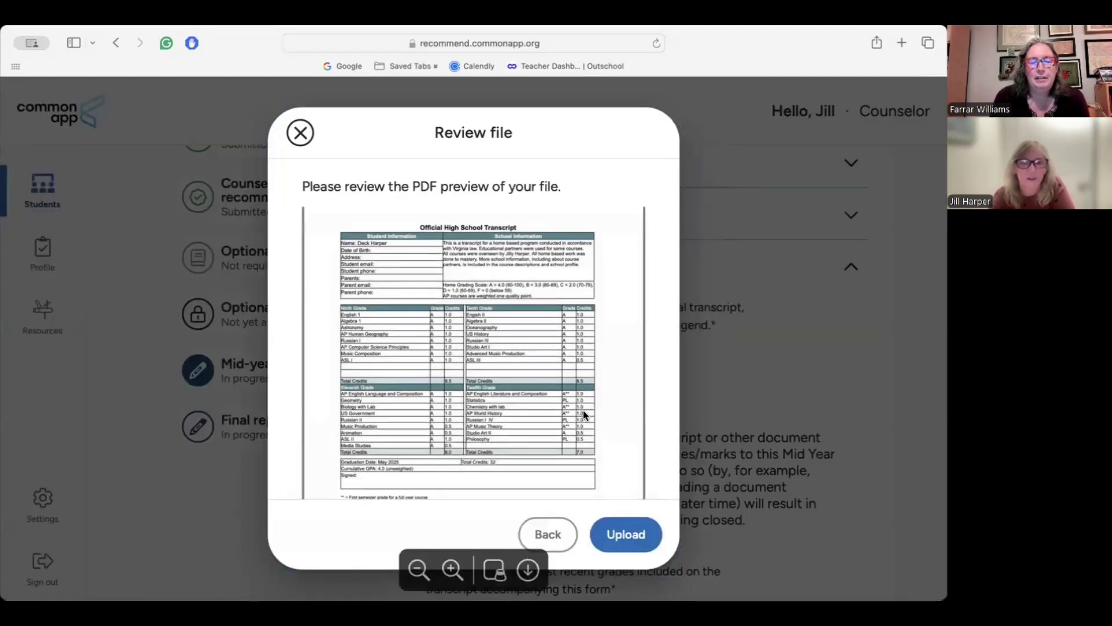
{"action": "left_click", "coordinate": [638, 533]}
{"action": "left_click", "coordinate": [317, 401]}
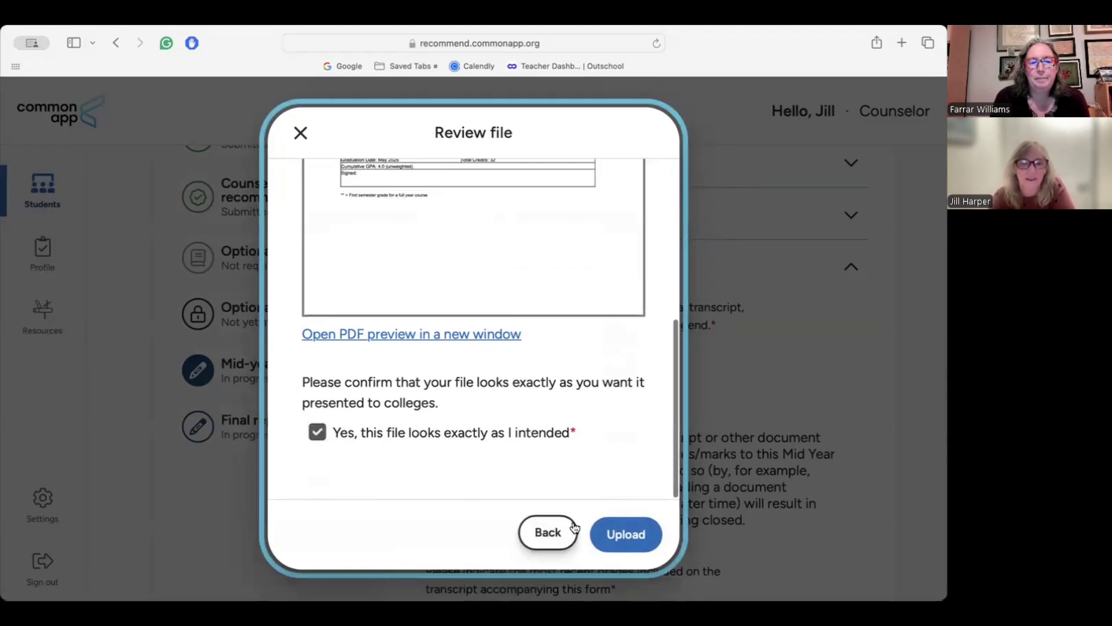
{"action": "left_click", "coordinate": [626, 533]}
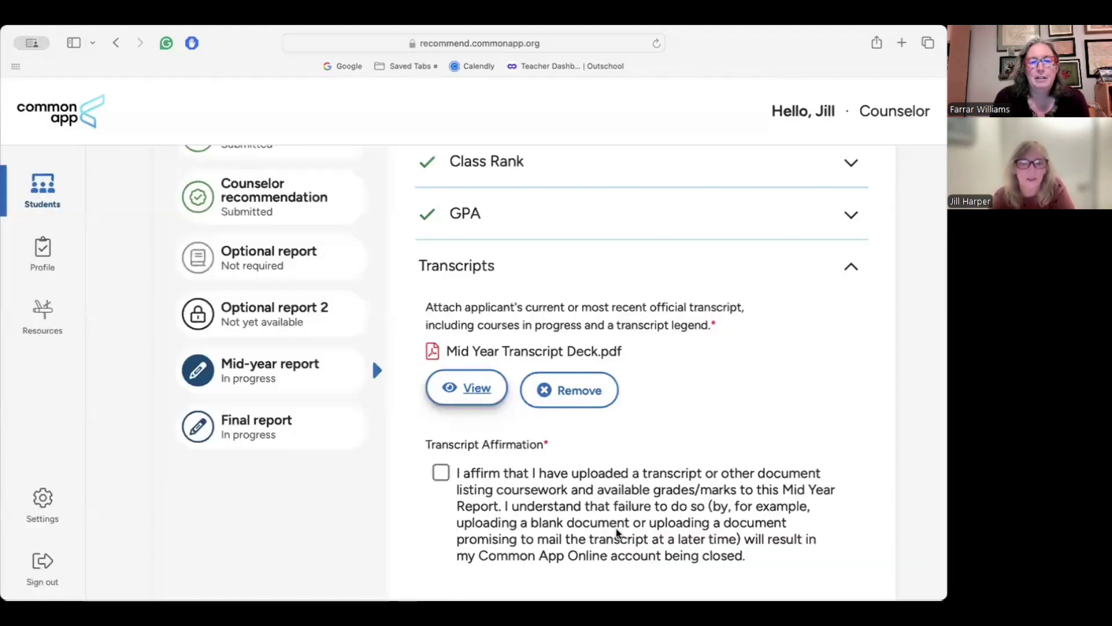
- Accept the Transcript Affirmation for the uploaded transcript
{"action": "scroll", "coordinate": [616, 530], "scroll_direction": "down", "scroll_amount": 2}
{"action": "scroll", "coordinate": [616, 533], "scroll_direction": "down", "scroll_amount": 1}
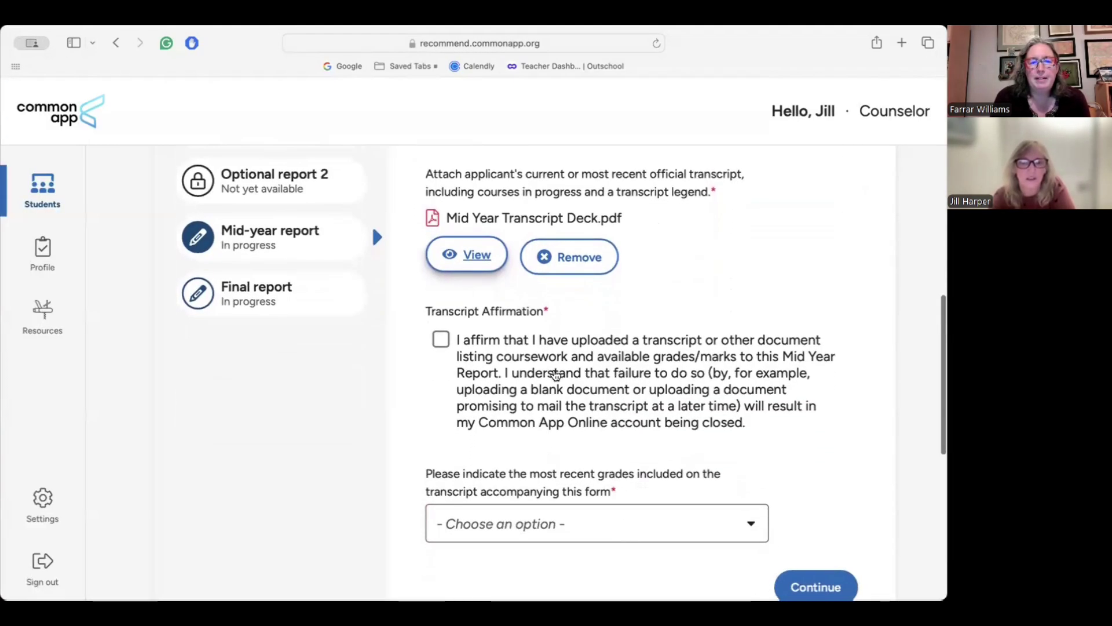
{"action": "left_click", "coordinate": [440, 339]}
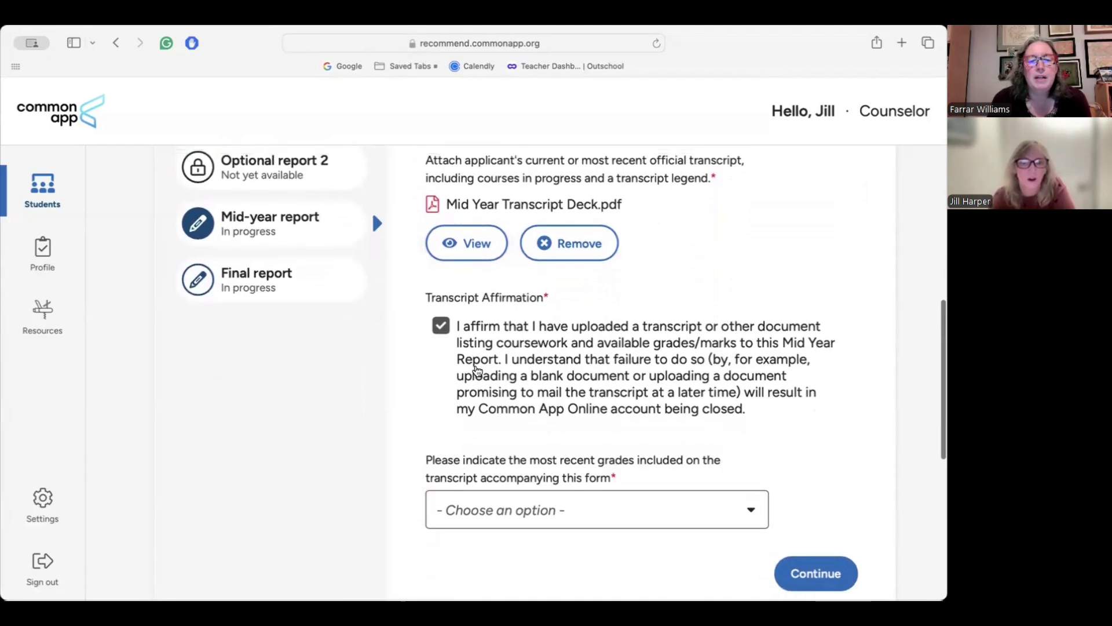
- Recheck the Class Rank, GPA and Transcripts sections of the mid-year report for unanswered required fields
{"action": "scroll", "coordinate": [478, 370], "scroll_direction": "up", "scroll_amount": 2}
{"action": "scroll", "coordinate": [477, 371], "scroll_direction": "up", "scroll_amount": 5}
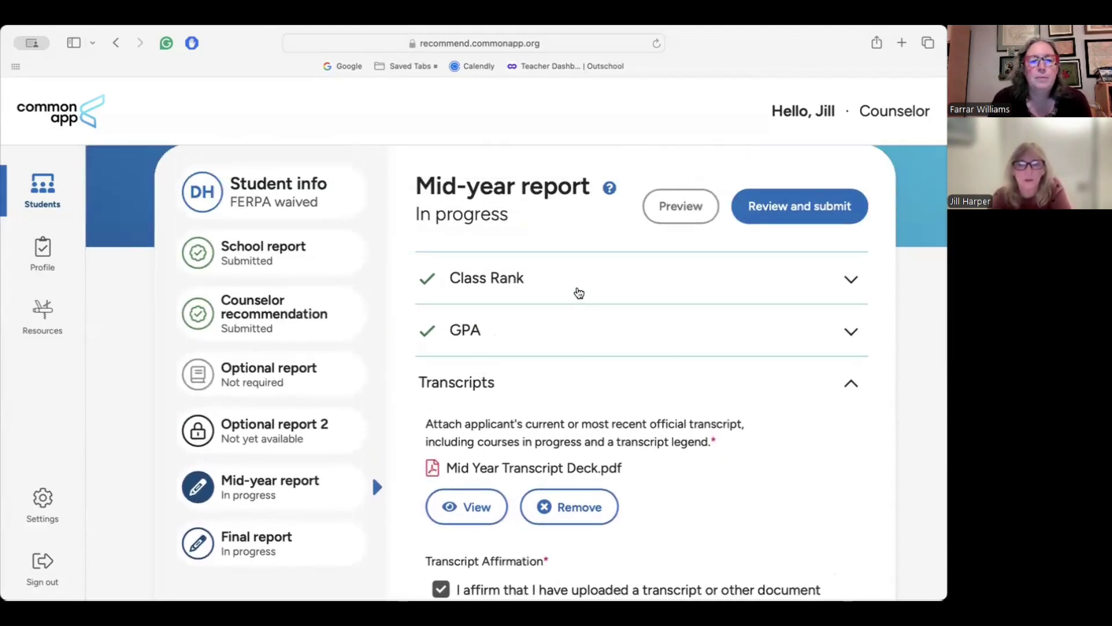
{"action": "left_click", "coordinate": [579, 292]}
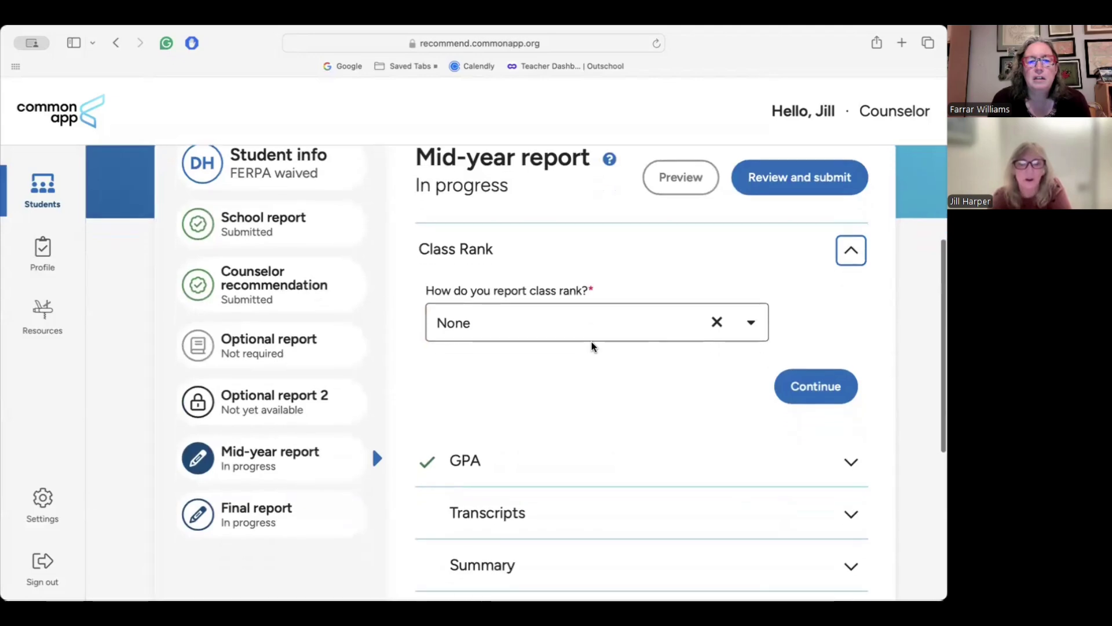
{"action": "left_click", "coordinate": [811, 360]}
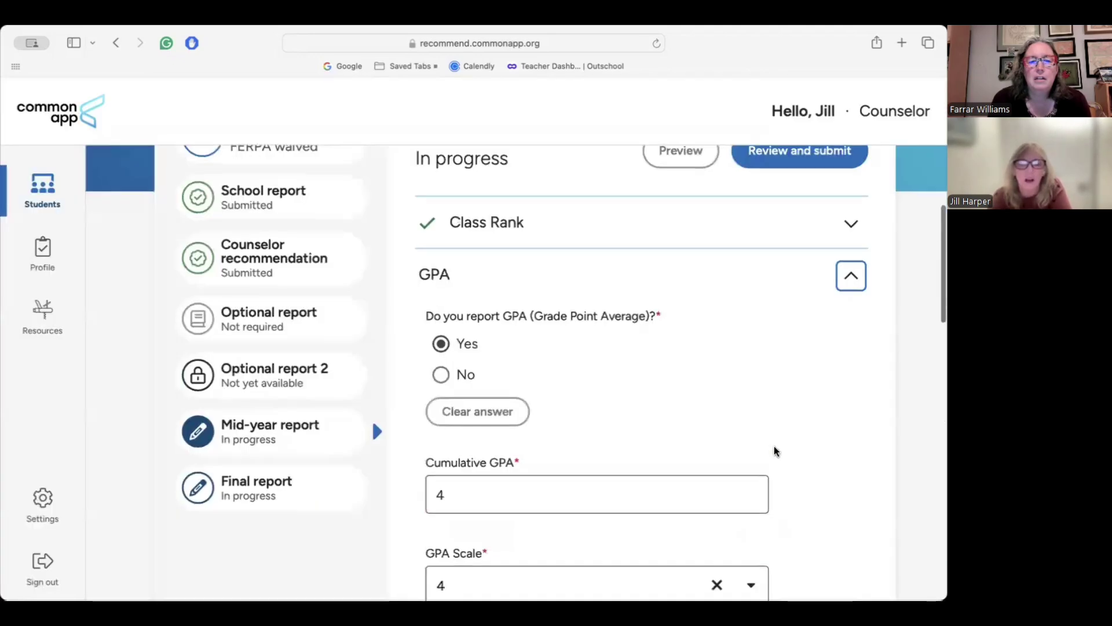
{"action": "scroll", "coordinate": [777, 451], "scroll_direction": "down", "scroll_amount": 10}
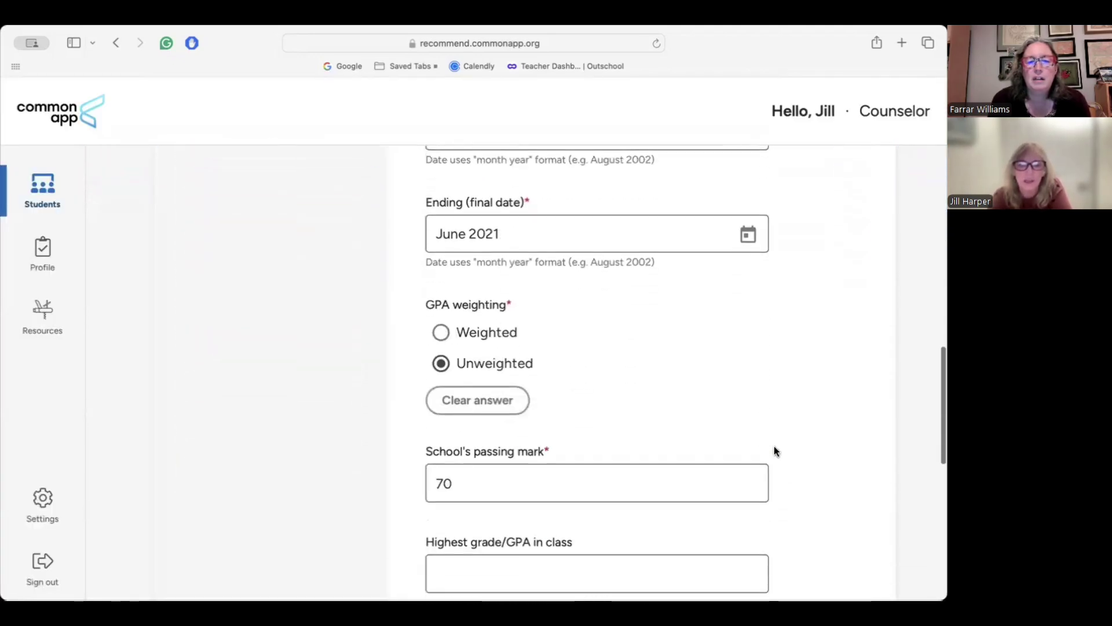
{"action": "scroll", "coordinate": [774, 451], "scroll_direction": "down", "scroll_amount": 5}
{"action": "left_click", "coordinate": [819, 379]}
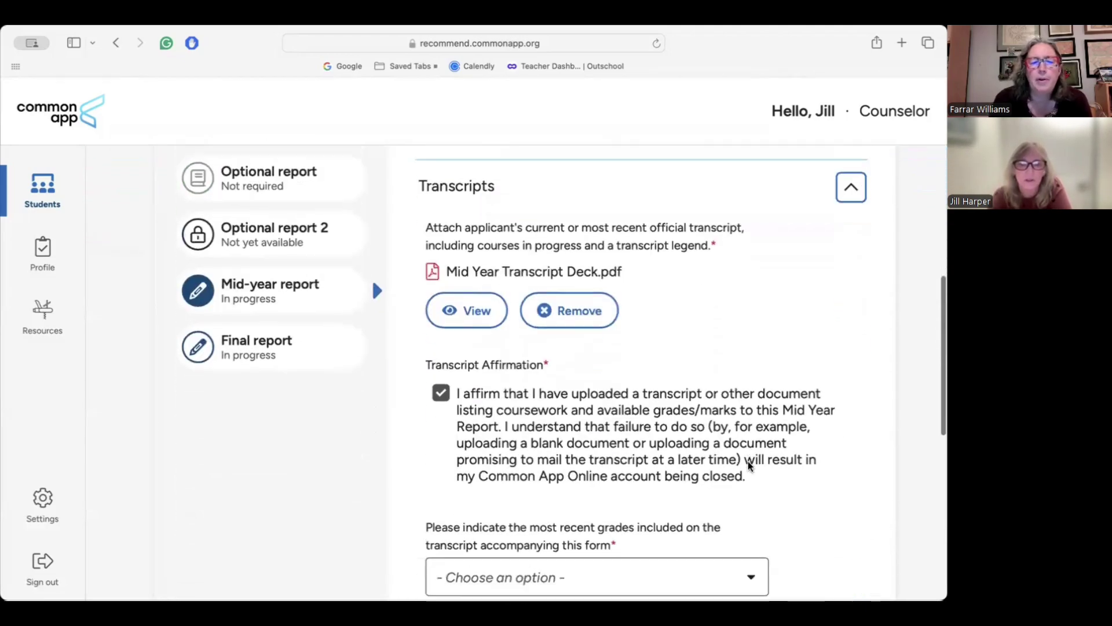
{"action": "scroll", "coordinate": [749, 463], "scroll_direction": "down", "scroll_amount": 2}
{"action": "scroll", "coordinate": [748, 463], "scroll_direction": "up", "scroll_amount": 3}
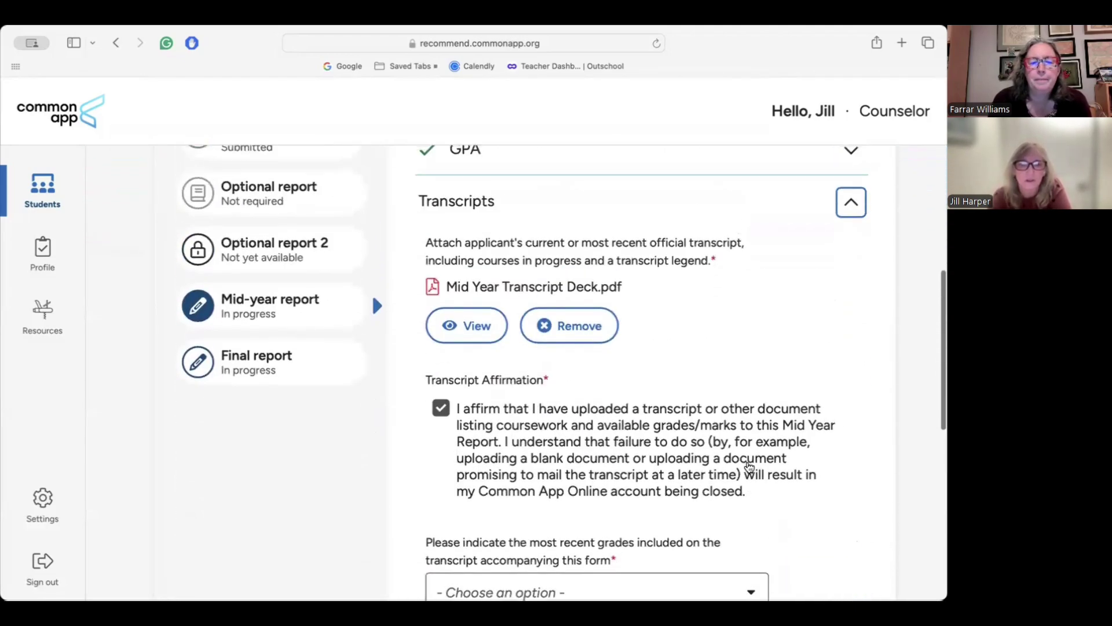
{"action": "scroll", "coordinate": [749, 464], "scroll_direction": "down", "scroll_amount": 5}
{"action": "left_click", "coordinate": [851, 441]}
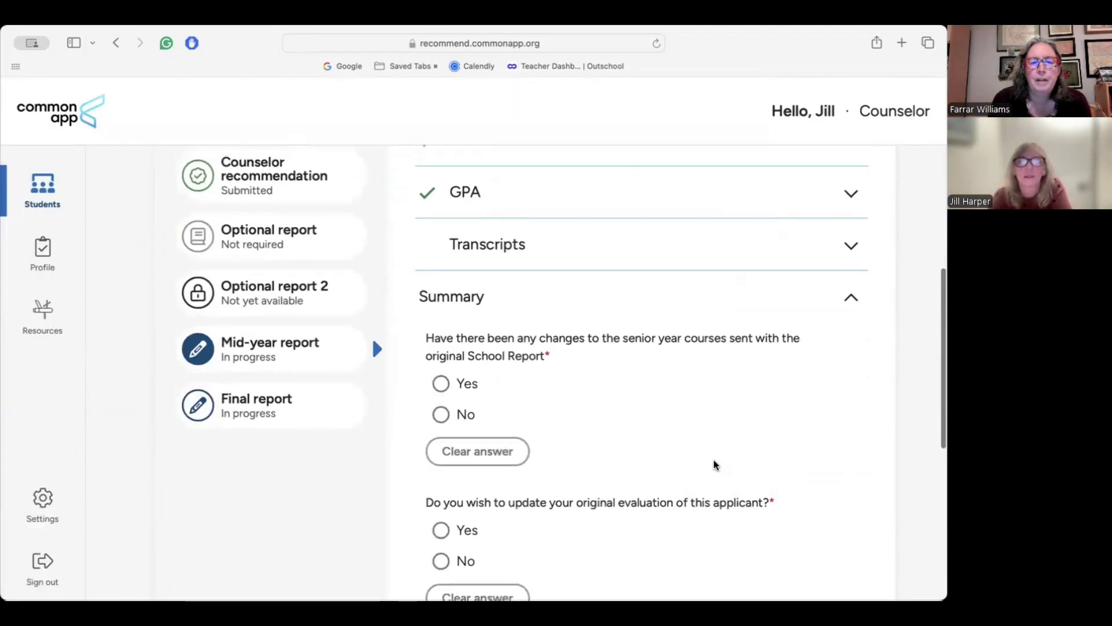
{"action": "scroll", "coordinate": [713, 464], "scroll_direction": "up", "scroll_amount": 2}
{"action": "left_click", "coordinate": [664, 326]}
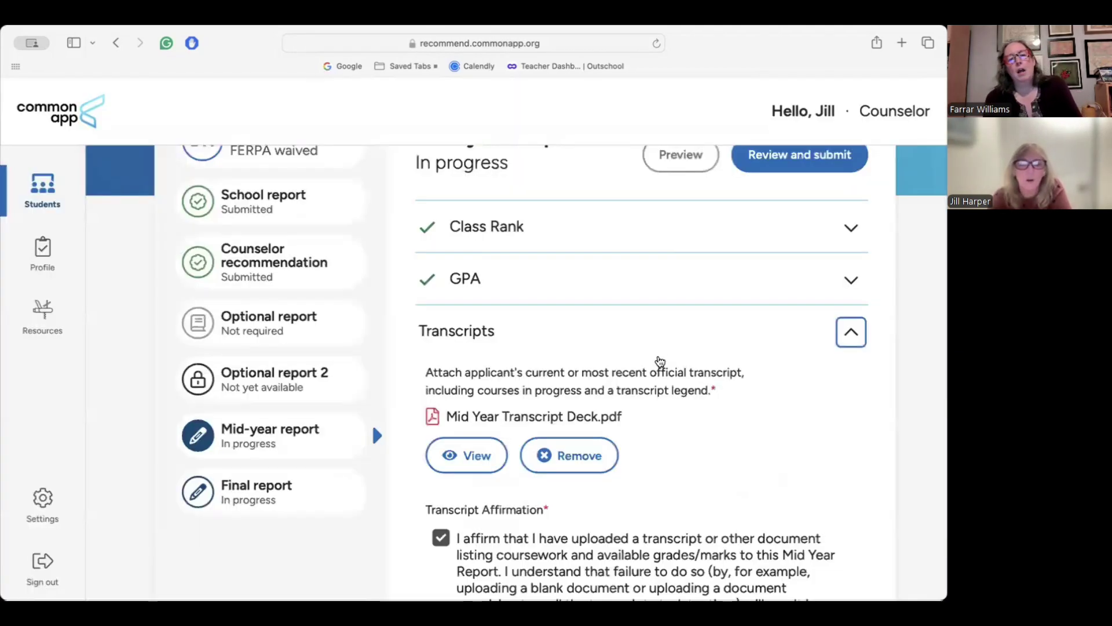
- Set the most recent grades on the transcript to 2nd Quarter/1st Semester senior year grades and continue to the Summary section
{"action": "scroll", "coordinate": [655, 371], "scroll_direction": "down", "scroll_amount": 2}
{"action": "scroll", "coordinate": [646, 402], "scroll_direction": "down", "scroll_amount": 3}
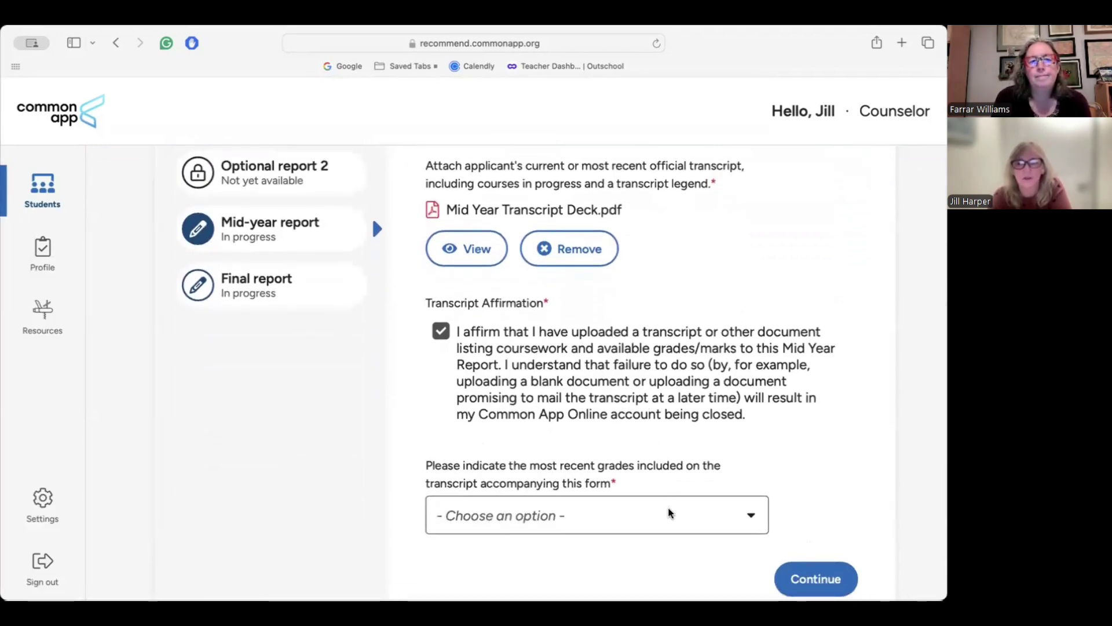
{"action": "left_click", "coordinate": [669, 508]}
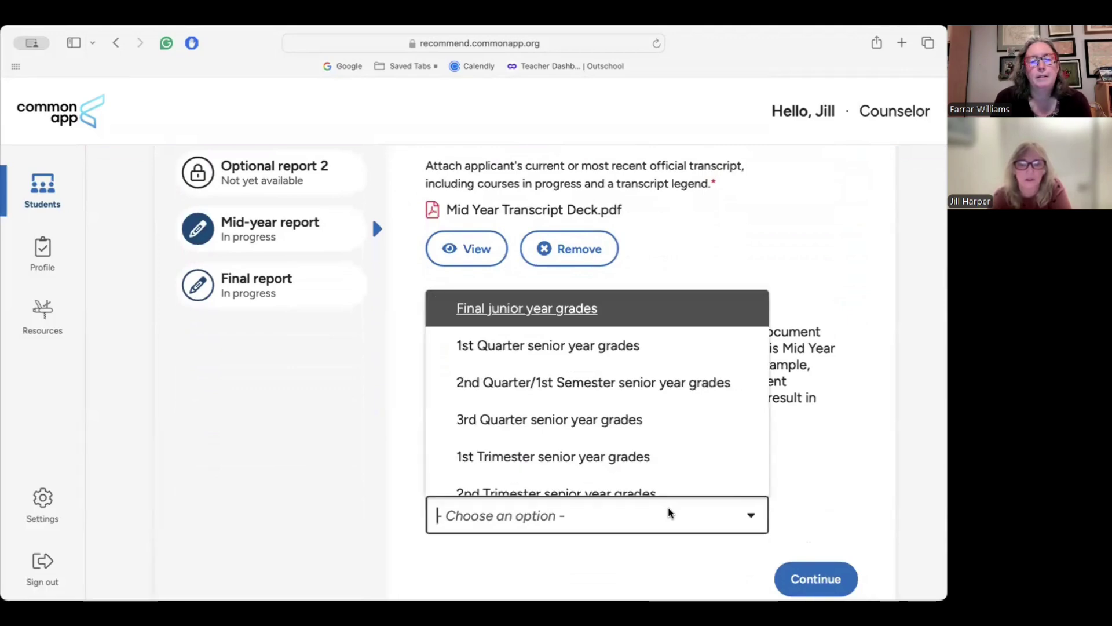
{"action": "scroll", "coordinate": [649, 444], "scroll_direction": "down", "scroll_amount": 1}
{"action": "scroll", "coordinate": [648, 443], "scroll_direction": "down", "scroll_amount": 1}
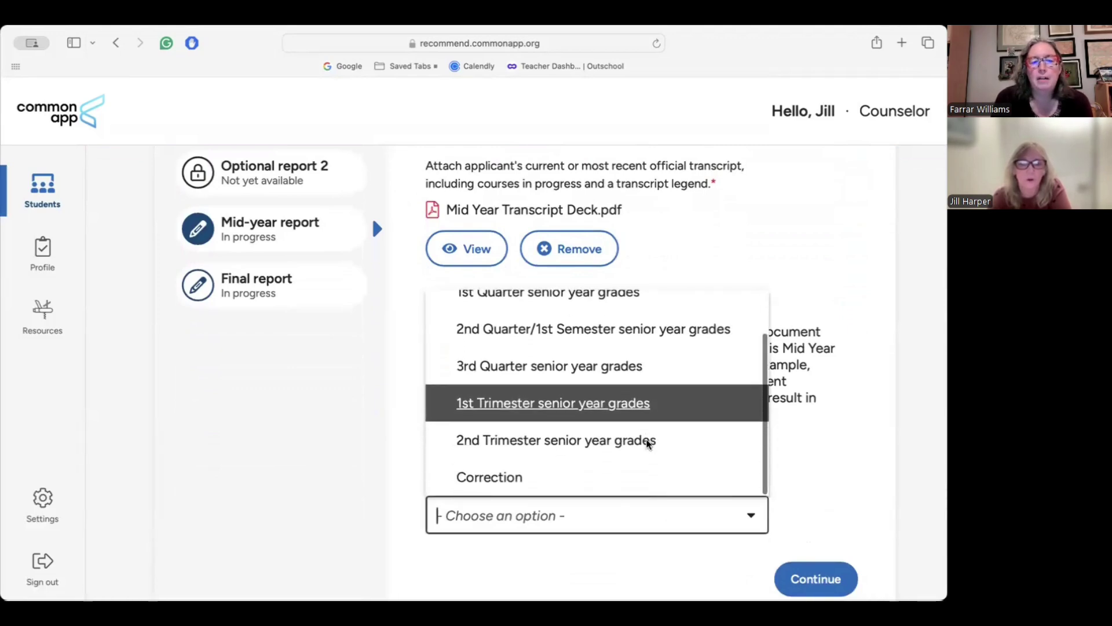
{"action": "scroll", "coordinate": [644, 461], "scroll_direction": "up", "scroll_amount": 2}
{"action": "scroll", "coordinate": [644, 460], "scroll_direction": "up", "scroll_amount": 1}
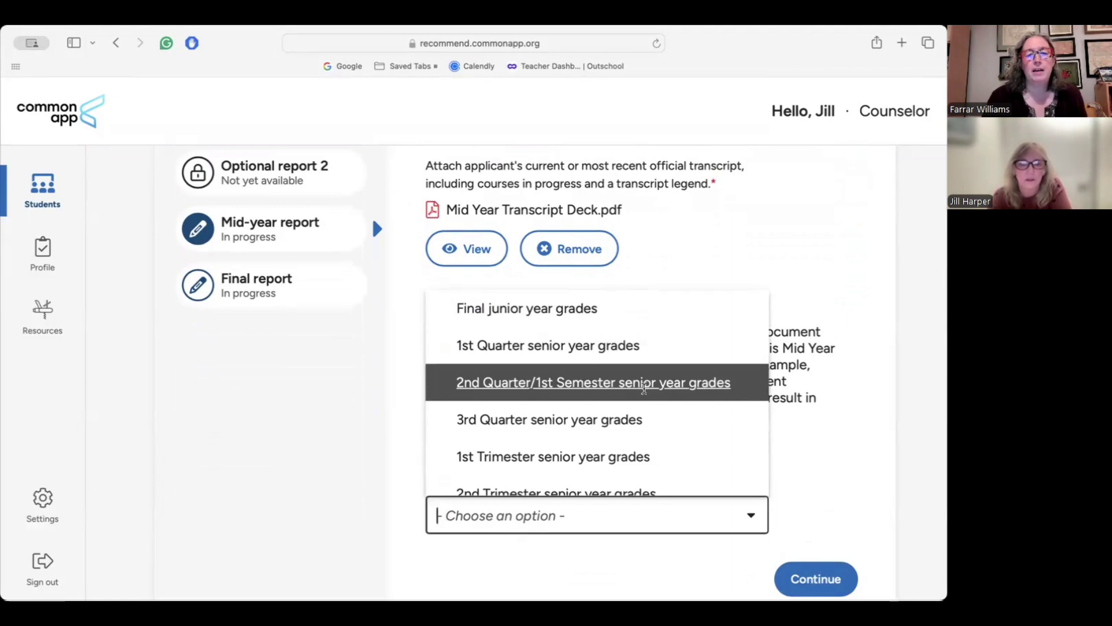
{"action": "left_click", "coordinate": [701, 391]}
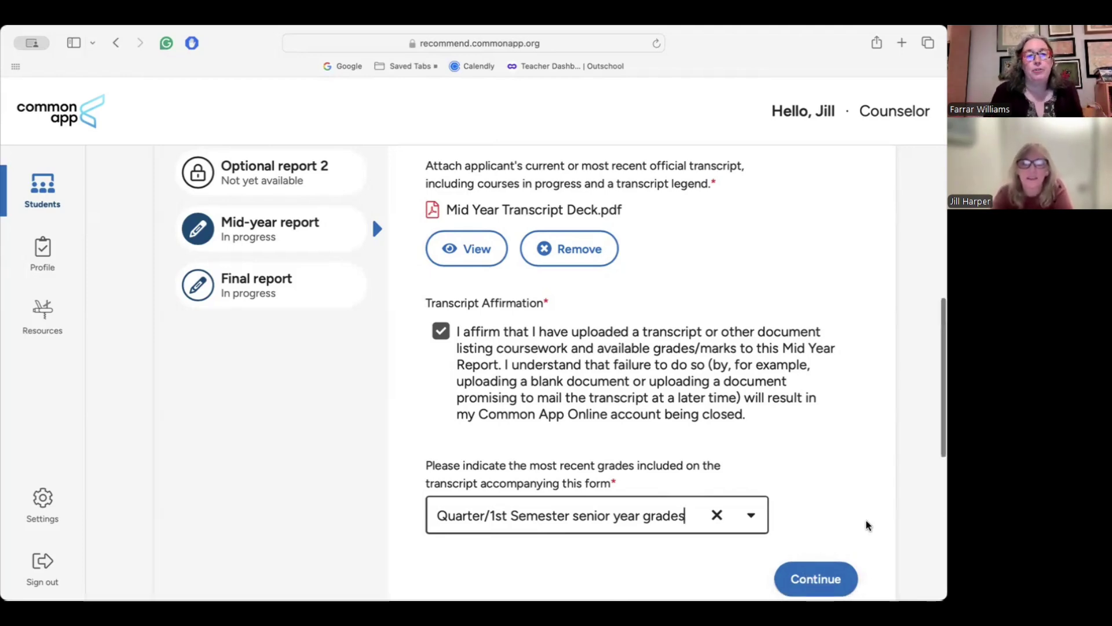
{"action": "scroll", "coordinate": [863, 523], "scroll_direction": "down", "scroll_amount": 3}
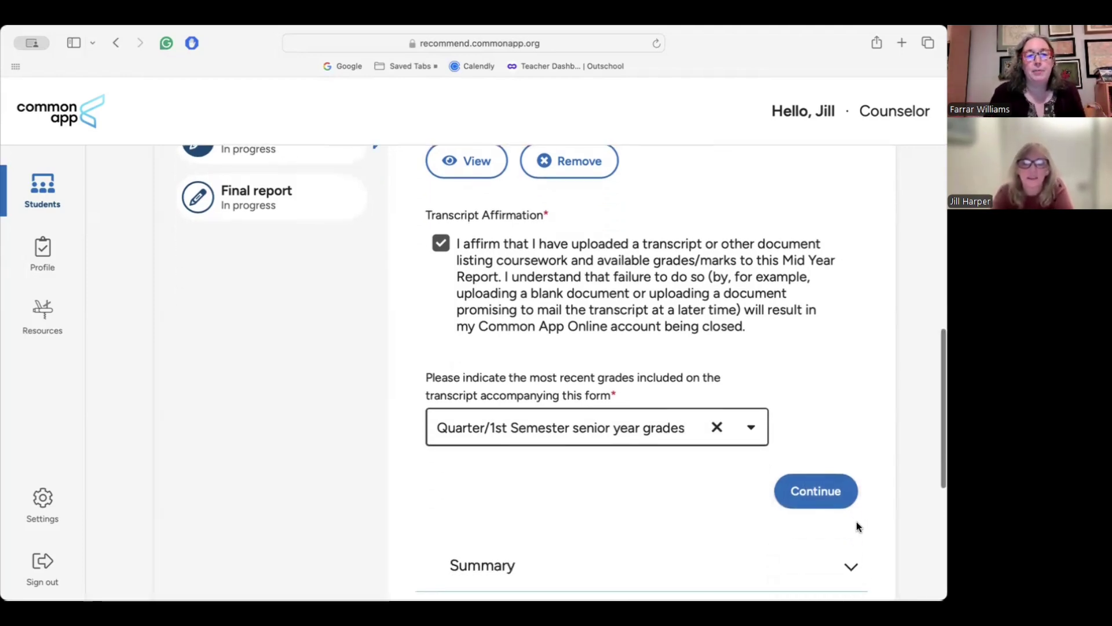
{"action": "left_click", "coordinate": [823, 506]}
{"action": "scroll", "coordinate": [677, 502], "scroll_direction": "down", "scroll_amount": 3}
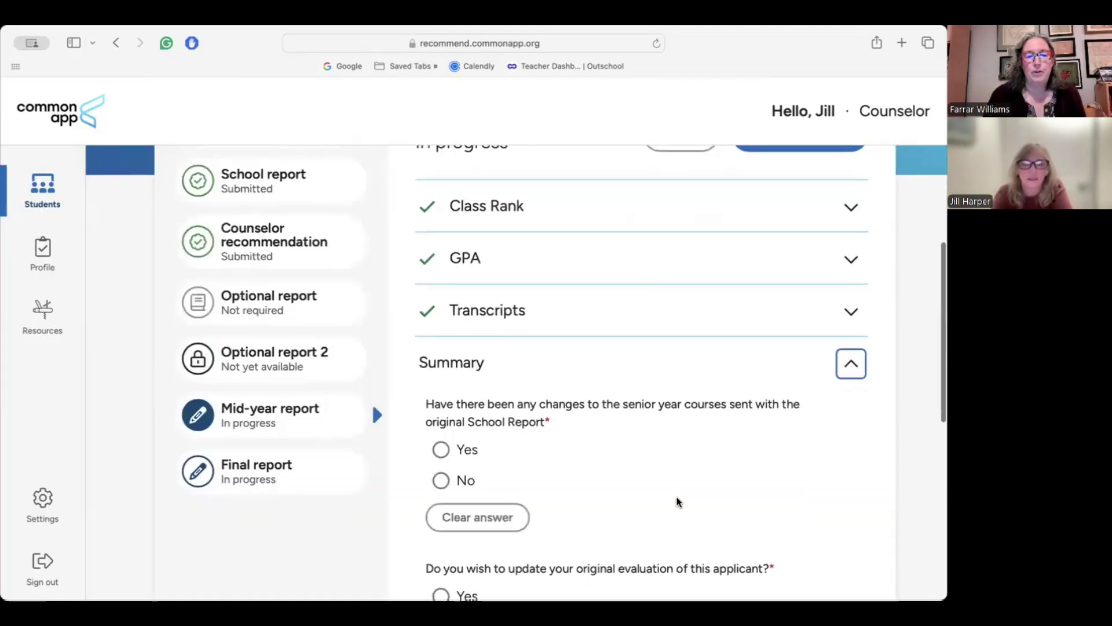
- In the Summary section, answer Yes to changes in senior year courses and No to updating the original evaluation of the applicant
{"action": "scroll", "coordinate": [677, 502], "scroll_direction": "down", "scroll_amount": 1}
{"action": "scroll", "coordinate": [678, 502], "scroll_direction": "up", "scroll_amount": 2}
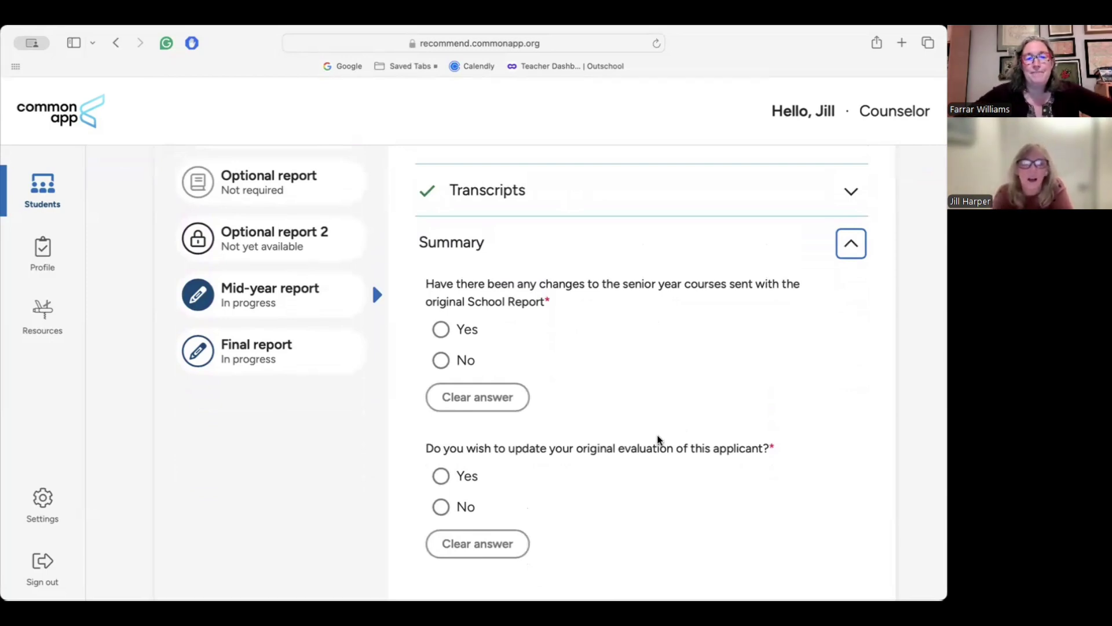
{"action": "scroll", "coordinate": [626, 405], "scroll_direction": "down", "scroll_amount": 2}
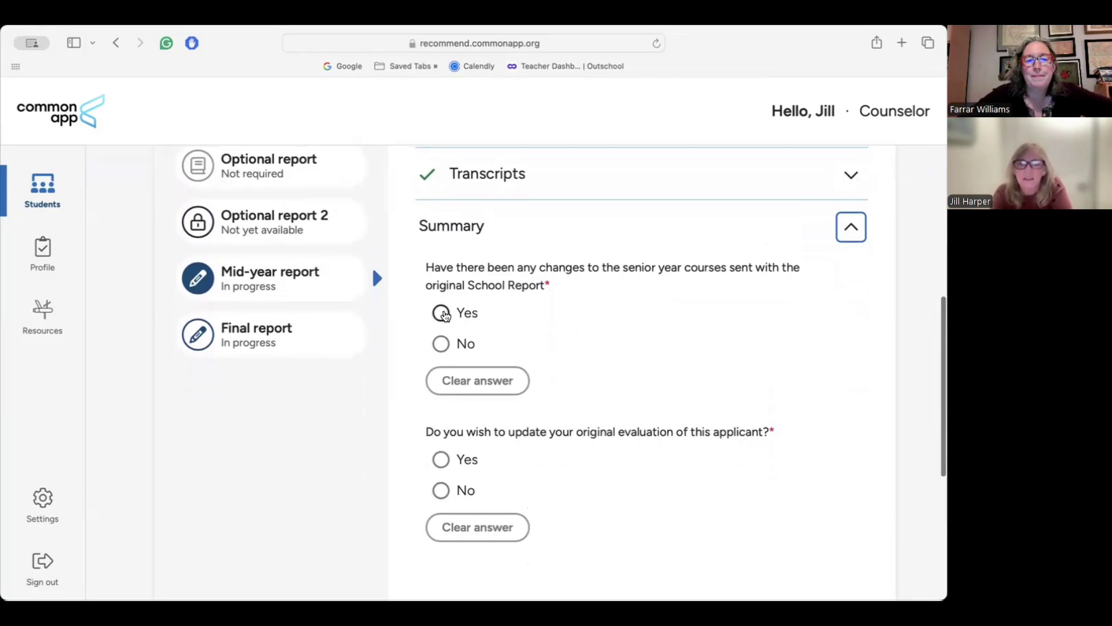
{"action": "left_click", "coordinate": [442, 313]}
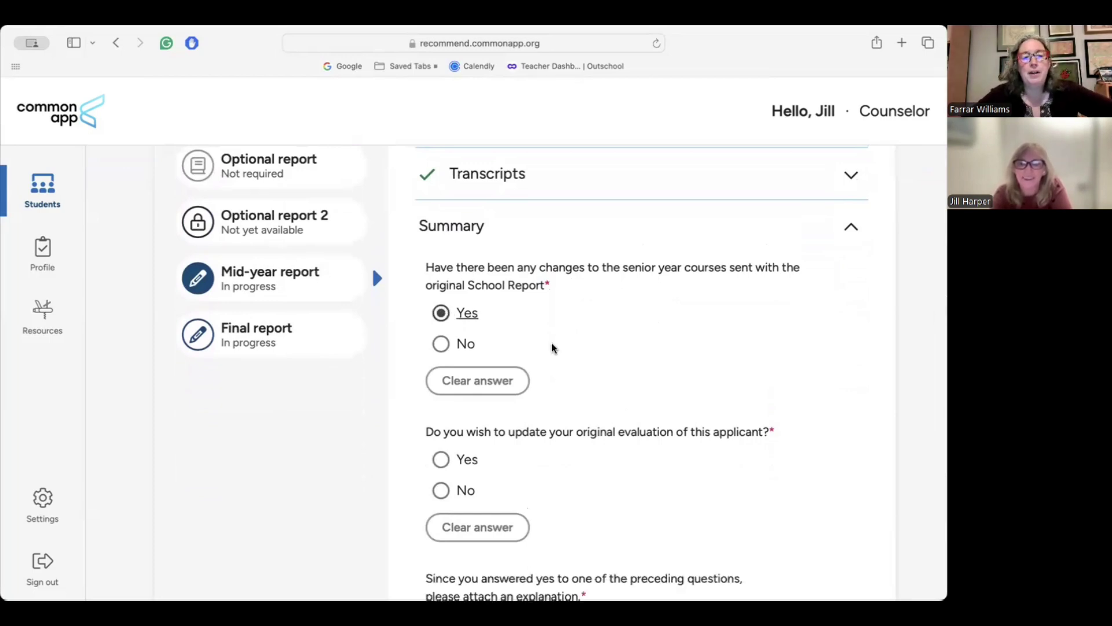
{"action": "scroll", "coordinate": [550, 348], "scroll_direction": "down", "scroll_amount": 2}
{"action": "scroll", "coordinate": [556, 390], "scroll_direction": "down", "scroll_amount": 3}
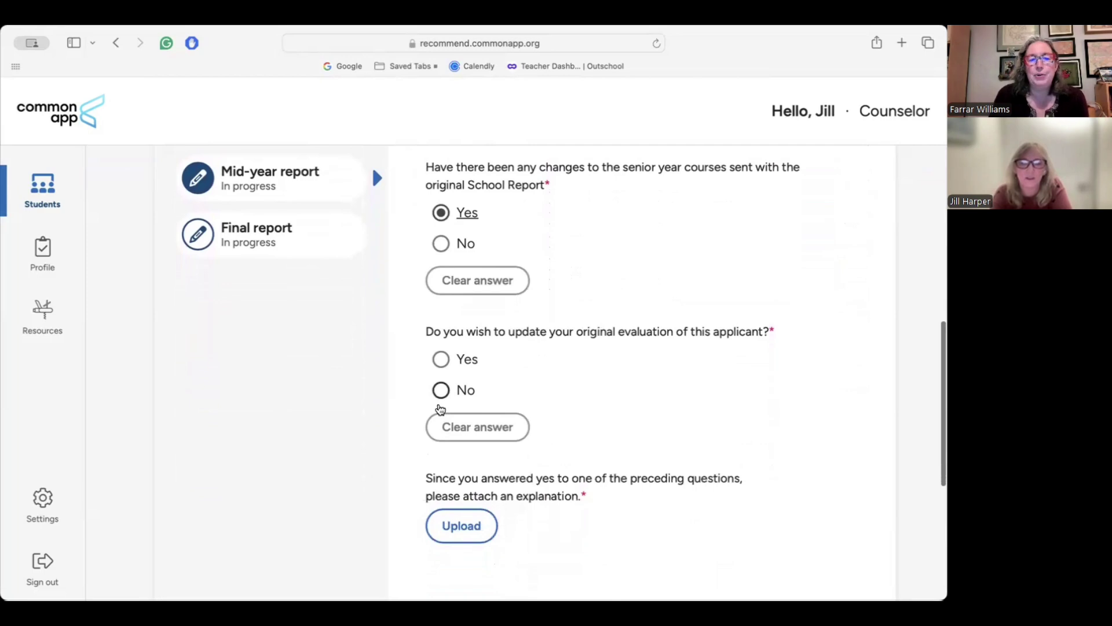
{"action": "left_click", "coordinate": [441, 390]}
{"action": "scroll", "coordinate": [693, 389], "scroll_direction": "down", "scroll_amount": 1}
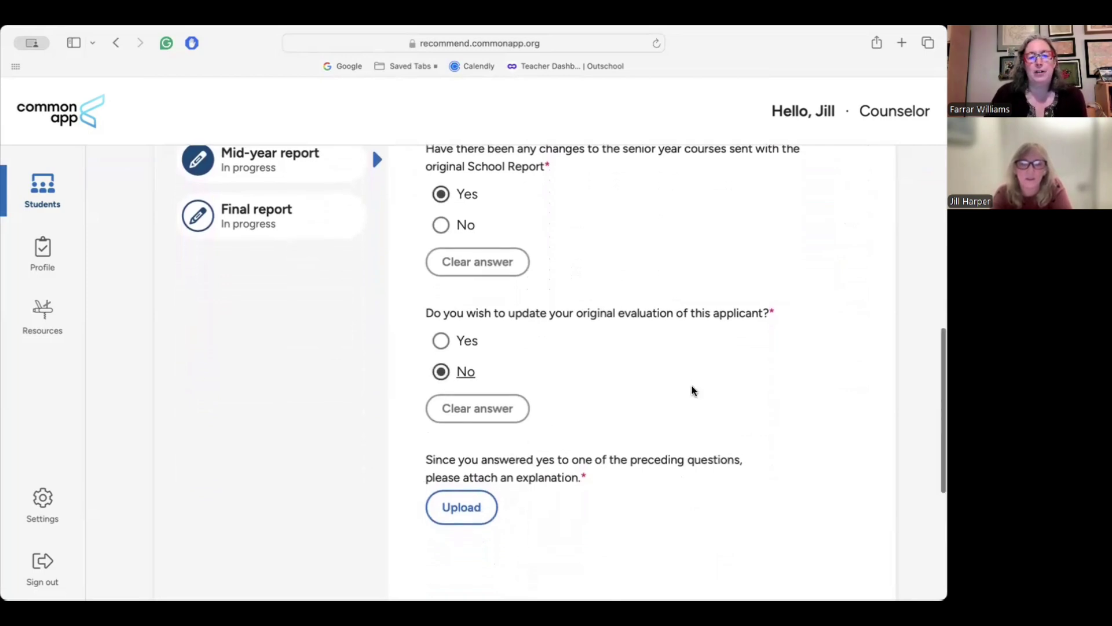
- Change the answer about senior year course changes to No and proceed to the review and submission of the mid-year report
{"action": "scroll", "coordinate": [693, 390], "scroll_direction": "up", "scroll_amount": 1}
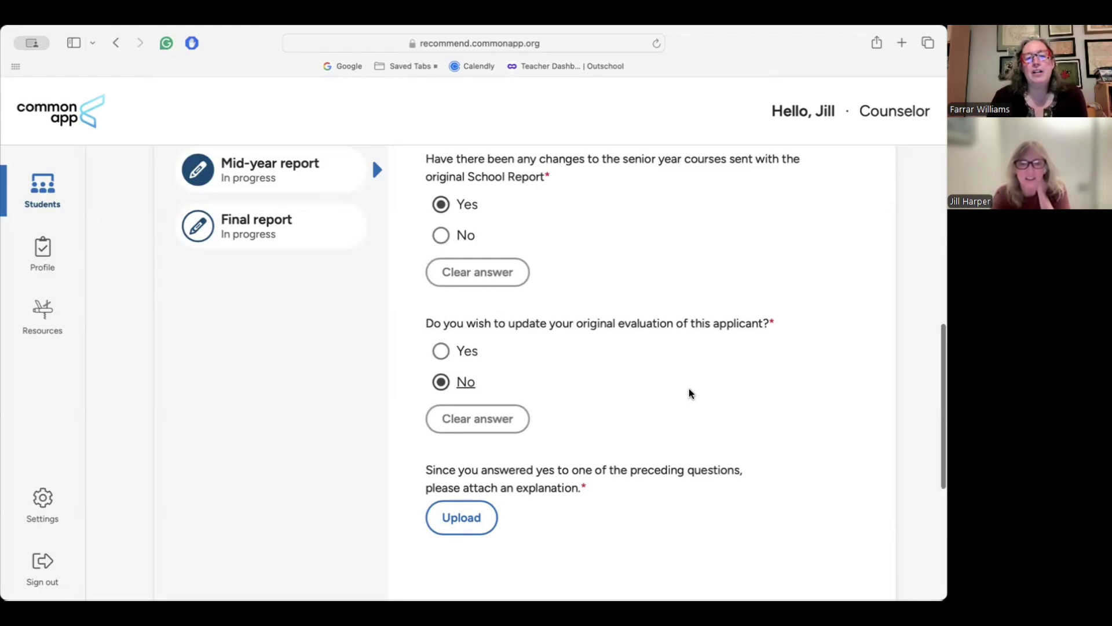
{"action": "scroll", "coordinate": [690, 394], "scroll_direction": "down", "scroll_amount": 1}
{"action": "scroll", "coordinate": [691, 394], "scroll_direction": "up", "scroll_amount": 1}
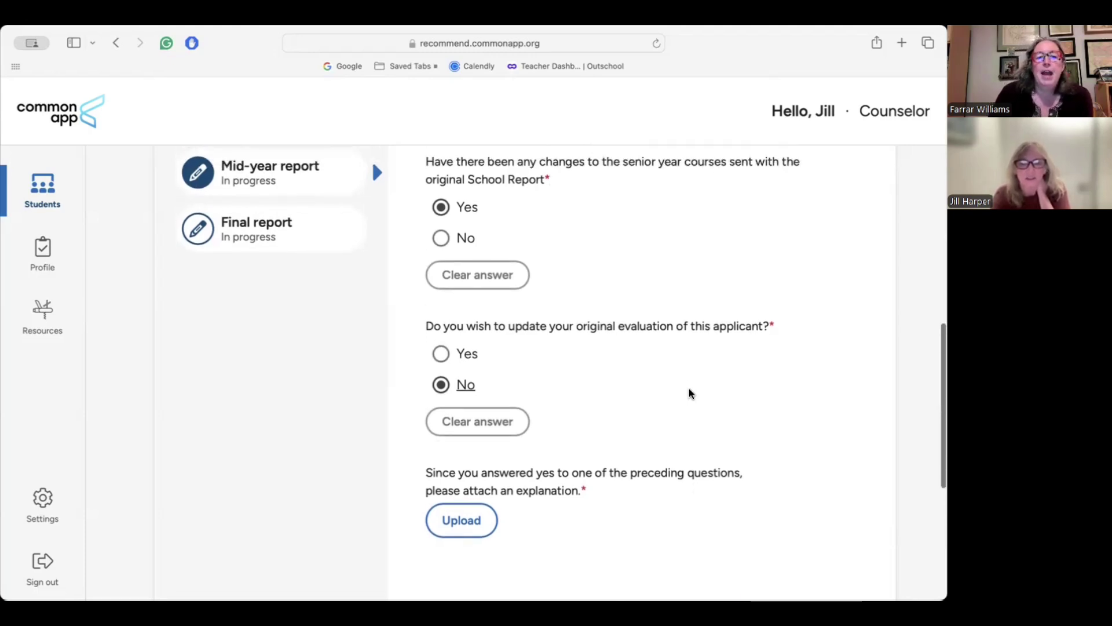
{"action": "scroll", "coordinate": [689, 392], "scroll_direction": "down", "scroll_amount": 3}
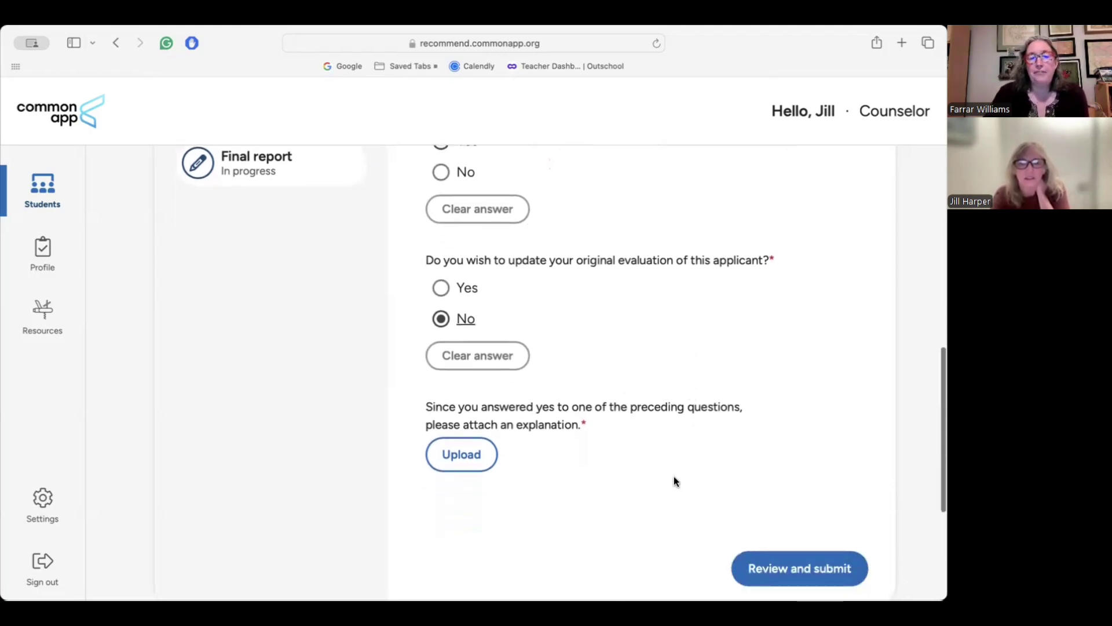
{"action": "scroll", "coordinate": [675, 481], "scroll_direction": "down", "scroll_amount": 2}
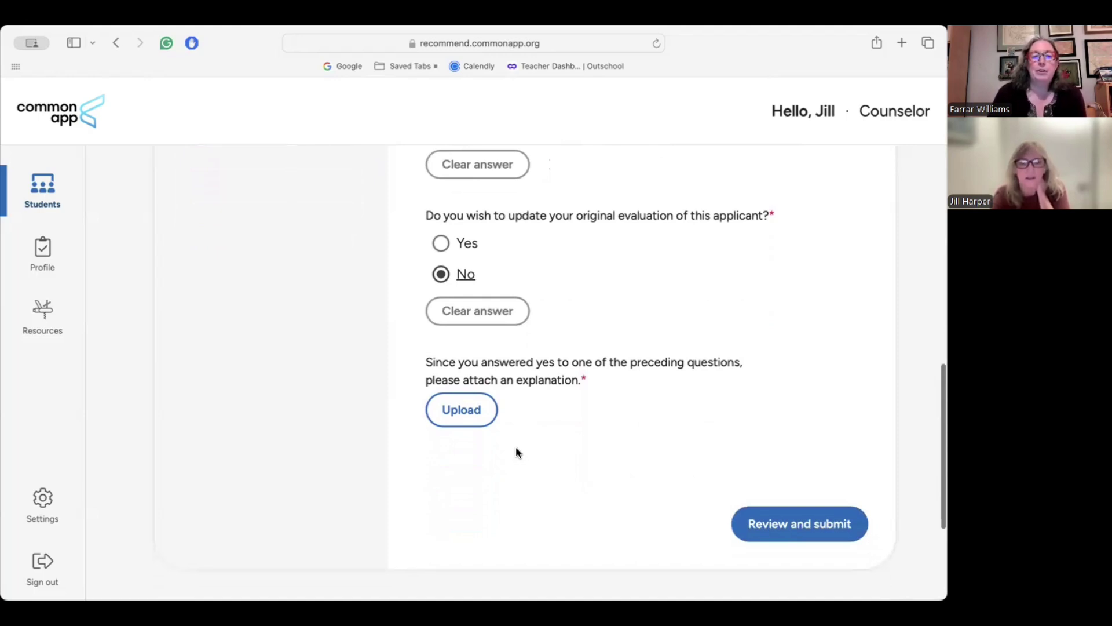
{"action": "scroll", "coordinate": [515, 447], "scroll_direction": "up", "scroll_amount": 1}
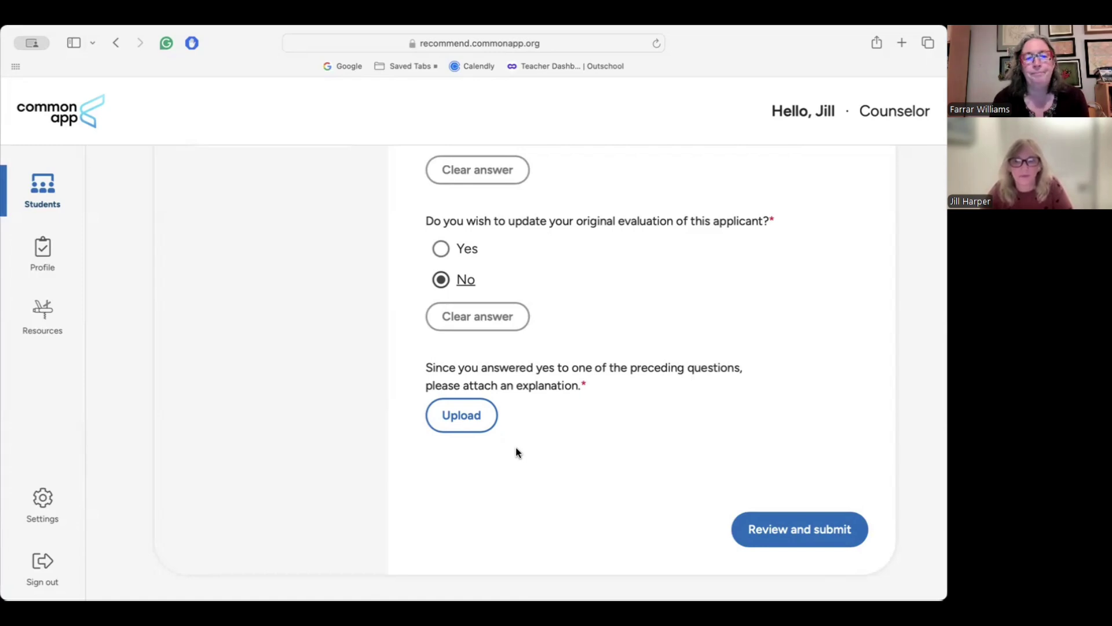
{"action": "scroll", "coordinate": [518, 452], "scroll_direction": "up", "scroll_amount": 3}
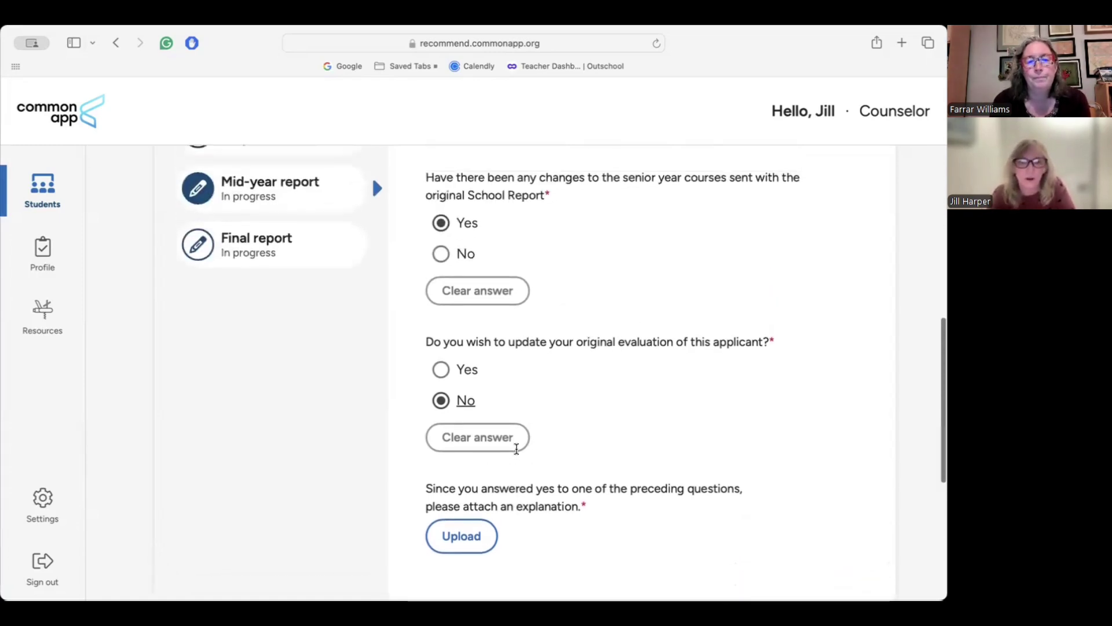
{"action": "left_click", "coordinate": [441, 268]}
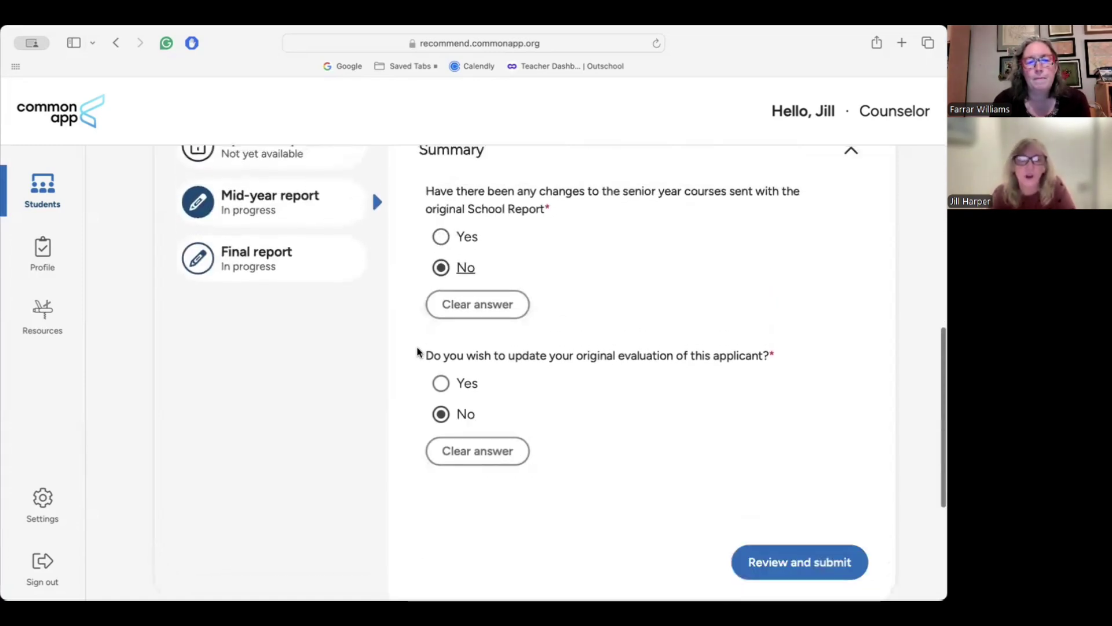
{"action": "scroll", "coordinate": [418, 351], "scroll_direction": "down", "scroll_amount": 1}
{"action": "scroll", "coordinate": [754, 472], "scroll_direction": "down", "scroll_amount": 1}
{"action": "left_click", "coordinate": [800, 468]}
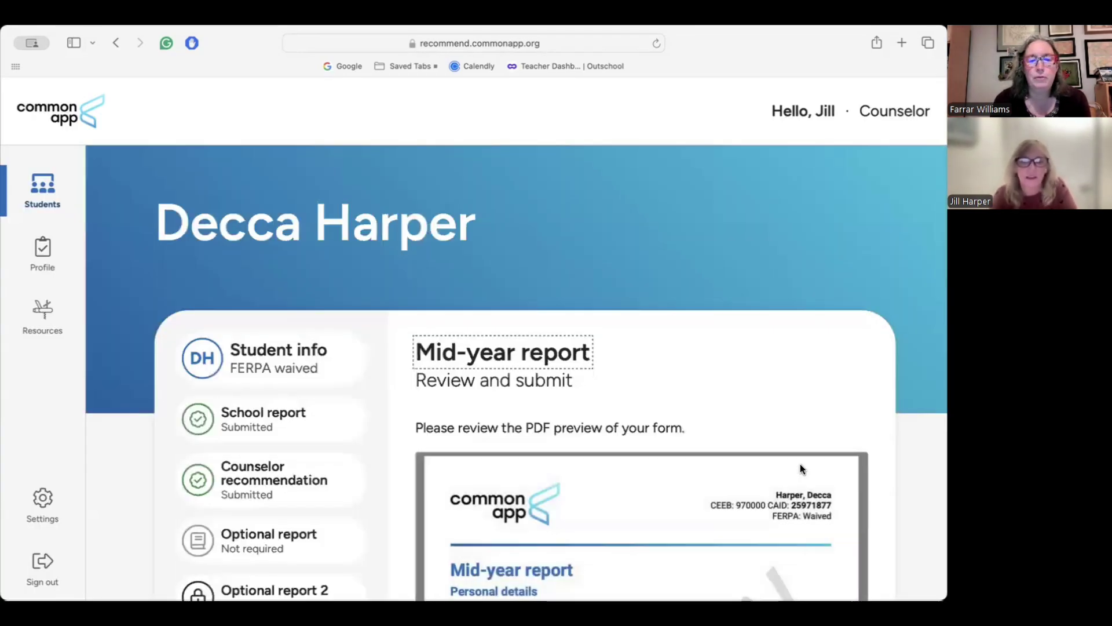
- Review the PDF preview of the mid-year report, checking the form details, Summary answers and attached transcript
{"action": "scroll", "coordinate": [879, 477], "scroll_direction": "down", "scroll_amount": 5}
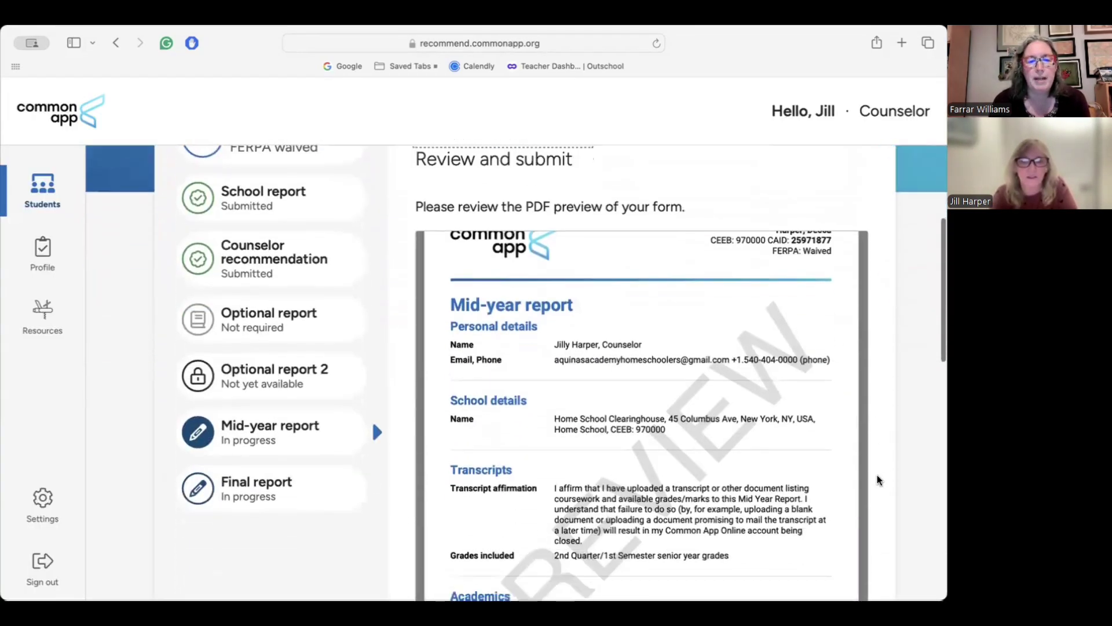
{"action": "scroll", "coordinate": [768, 494], "scroll_direction": "down", "scroll_amount": 5}
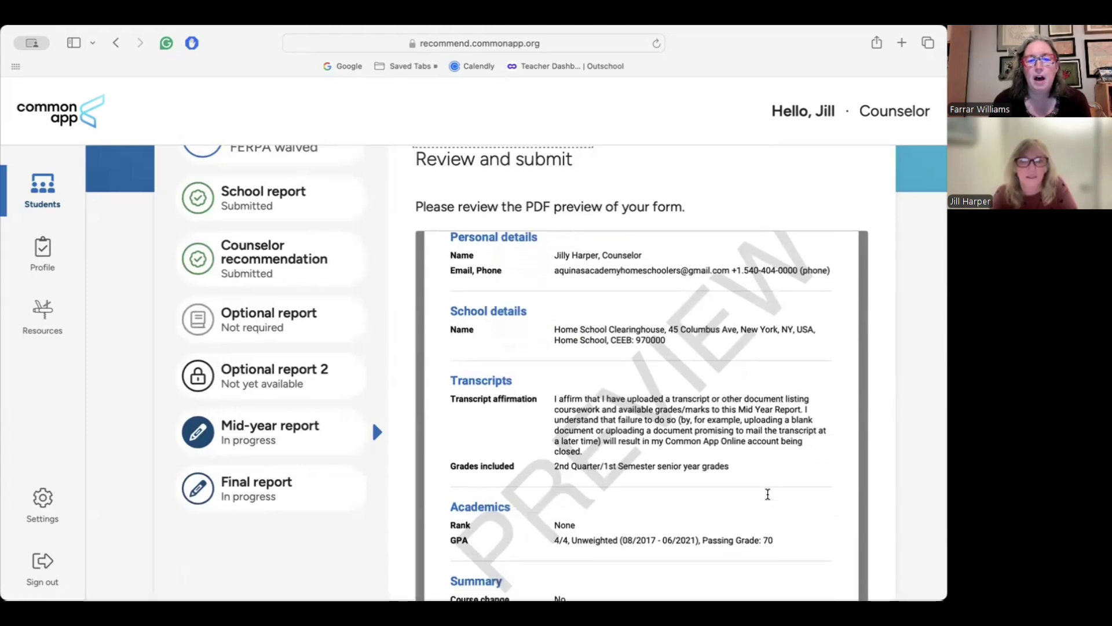
{"action": "scroll", "coordinate": [768, 494], "scroll_direction": "down", "scroll_amount": 6}
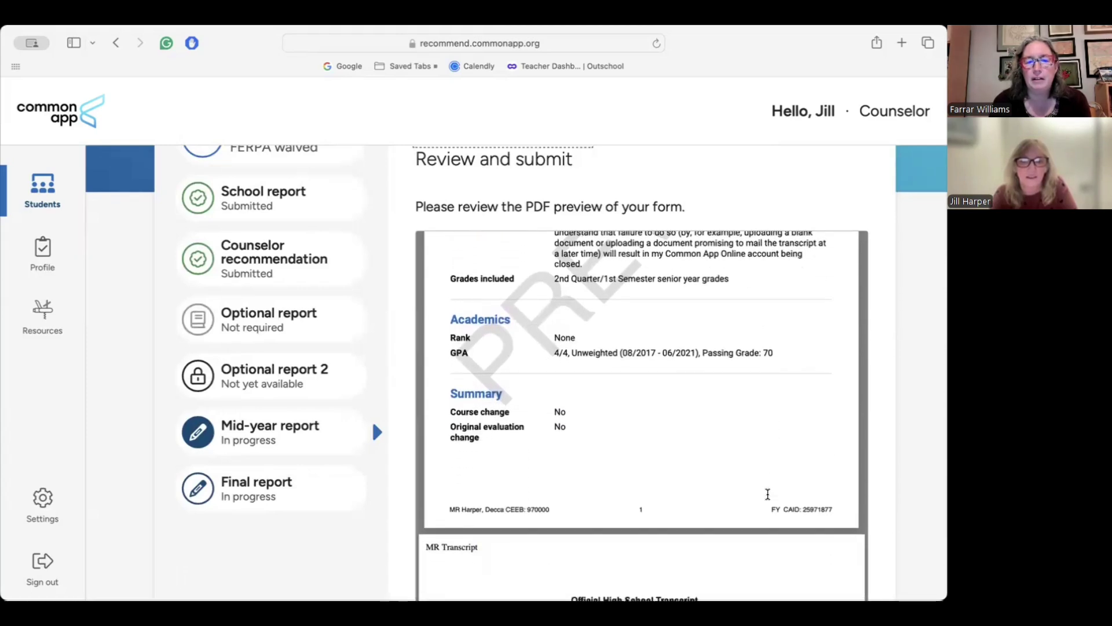
{"action": "scroll", "coordinate": [768, 494], "scroll_direction": "down", "scroll_amount": 10}
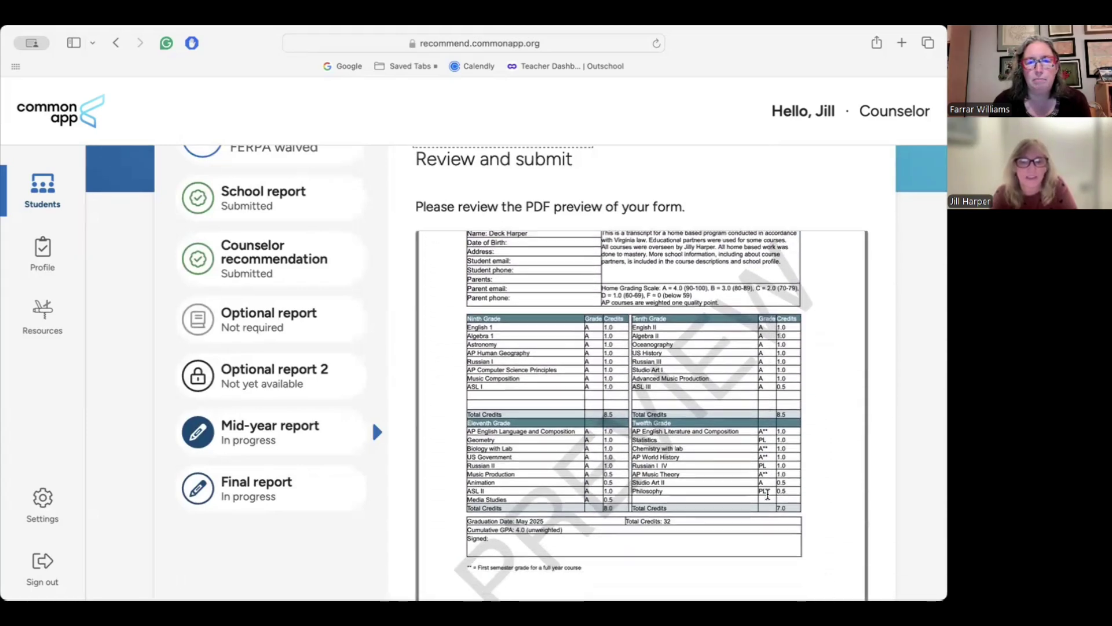
{"action": "scroll", "coordinate": [768, 494], "scroll_direction": "down", "scroll_amount": 3}
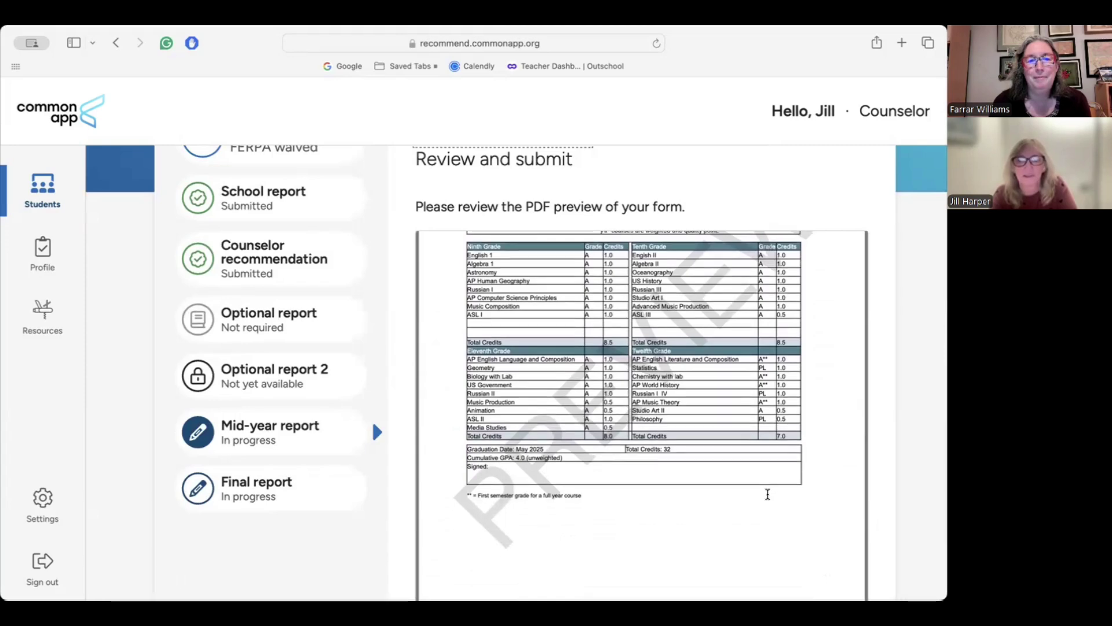
{"action": "scroll", "coordinate": [768, 494], "scroll_direction": "down", "scroll_amount": 3}
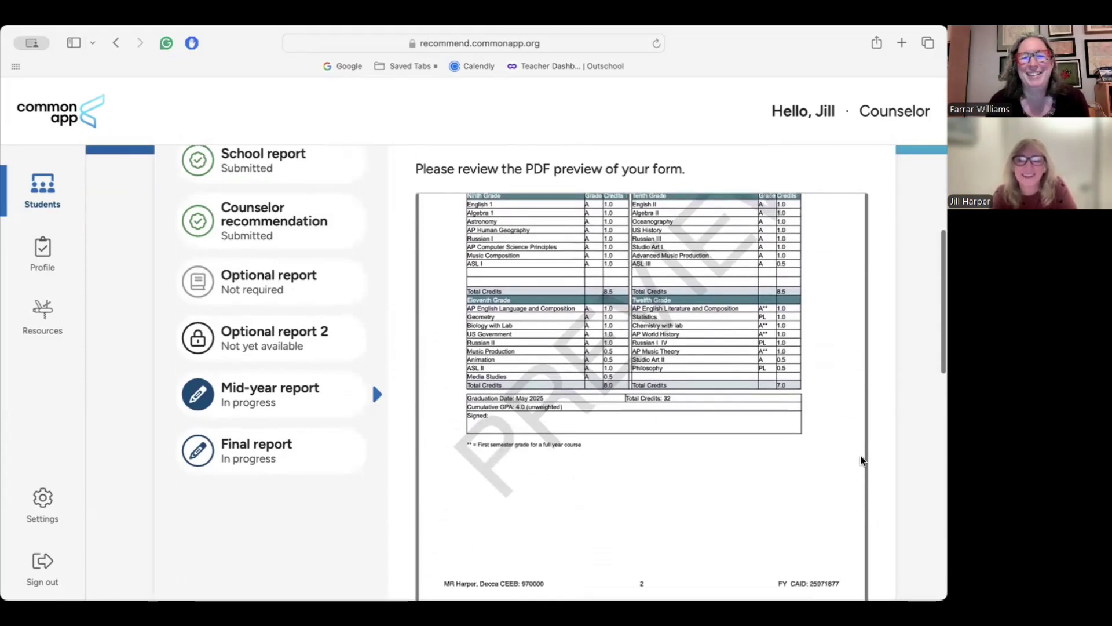
- Affirm that the PDF copy has been reviewed and that the form and accompanying documents are not customized for a particular institution
{"action": "scroll", "coordinate": [904, 502], "scroll_direction": "down", "scroll_amount": 8}
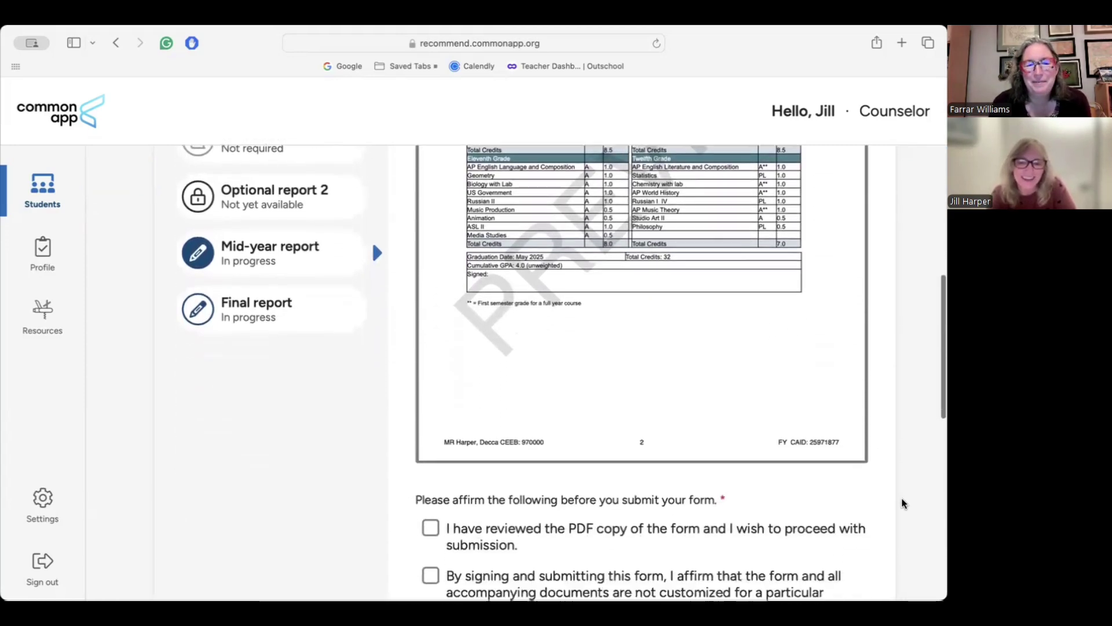
{"action": "left_click", "coordinate": [430, 413]}
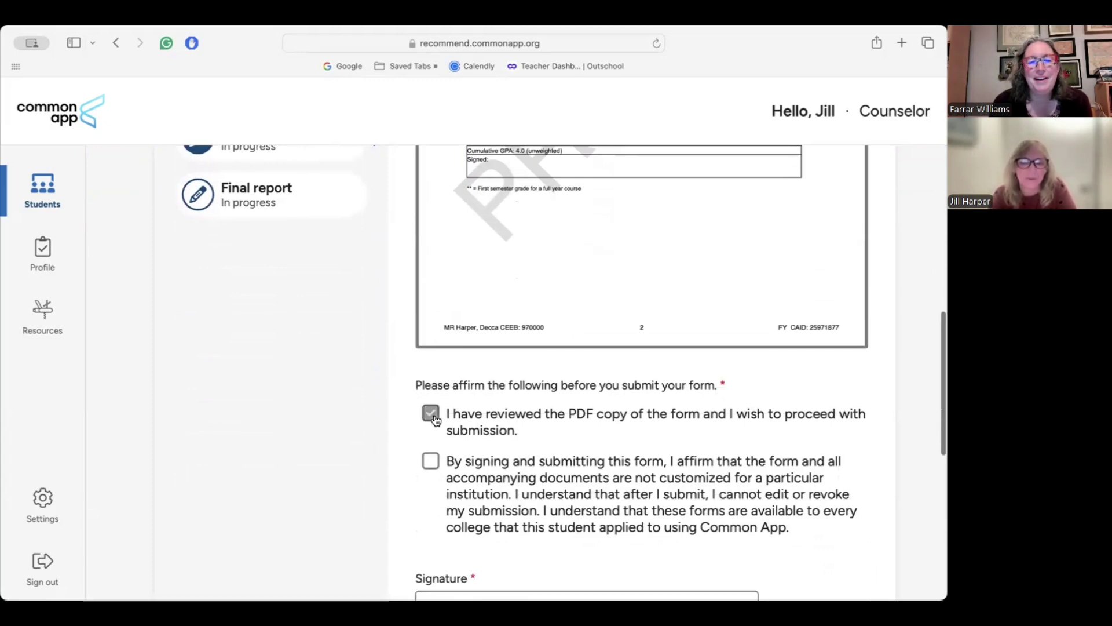
{"action": "left_click", "coordinate": [430, 460]}
{"action": "scroll", "coordinate": [370, 528], "scroll_direction": "down", "scroll_amount": 7}
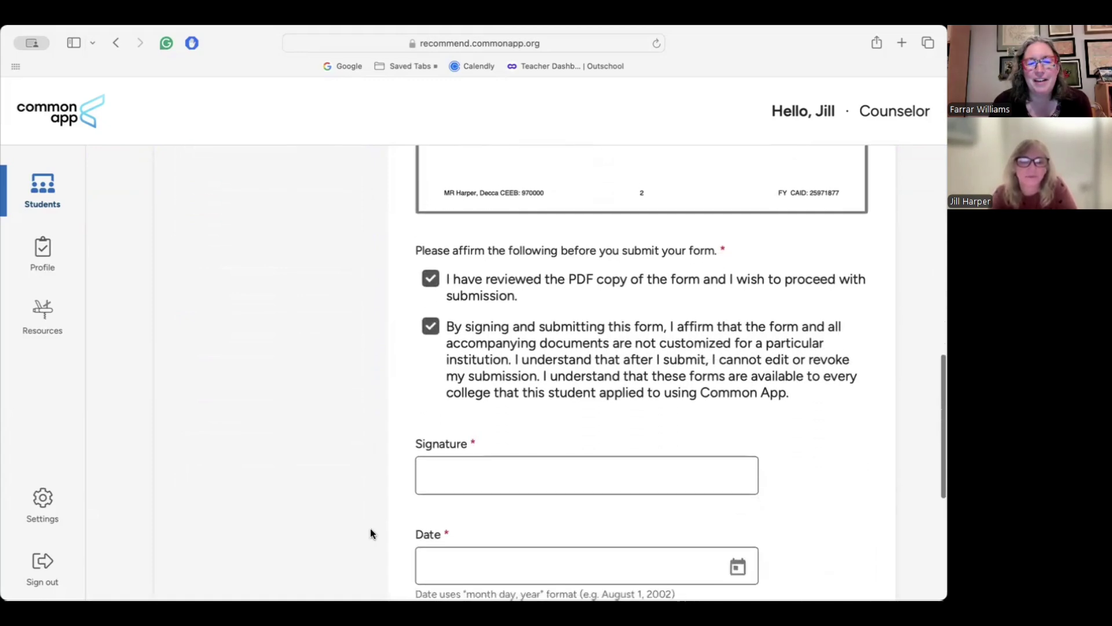
- Sign the mid-year report with the counselor's first name
{"action": "left_click", "coordinate": [497, 409]}
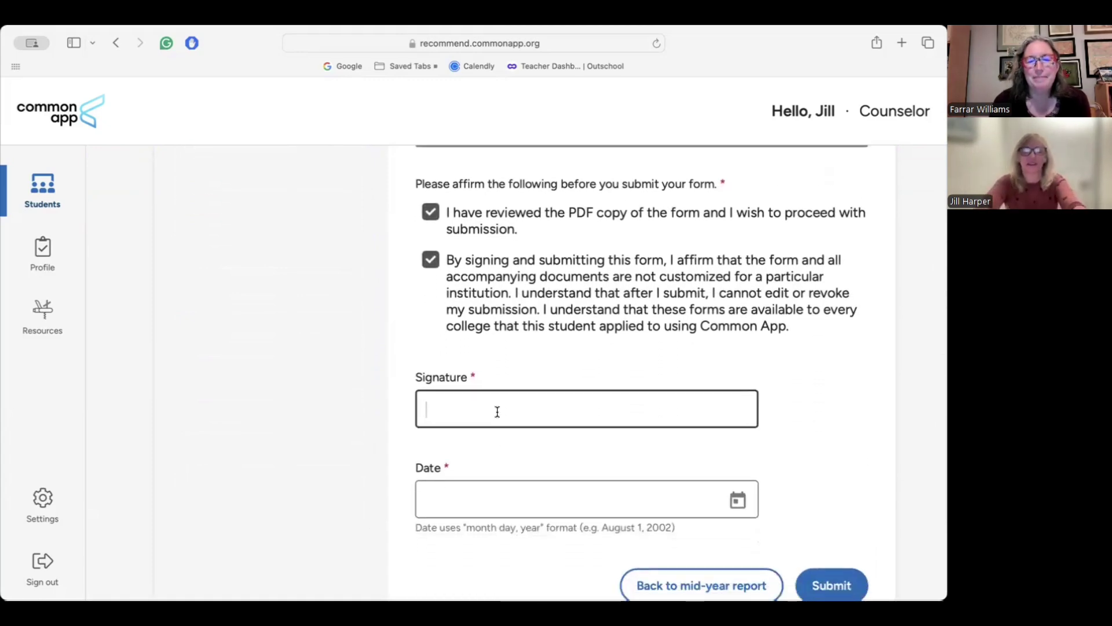
{"action": "type", "text": "Jiluy"}
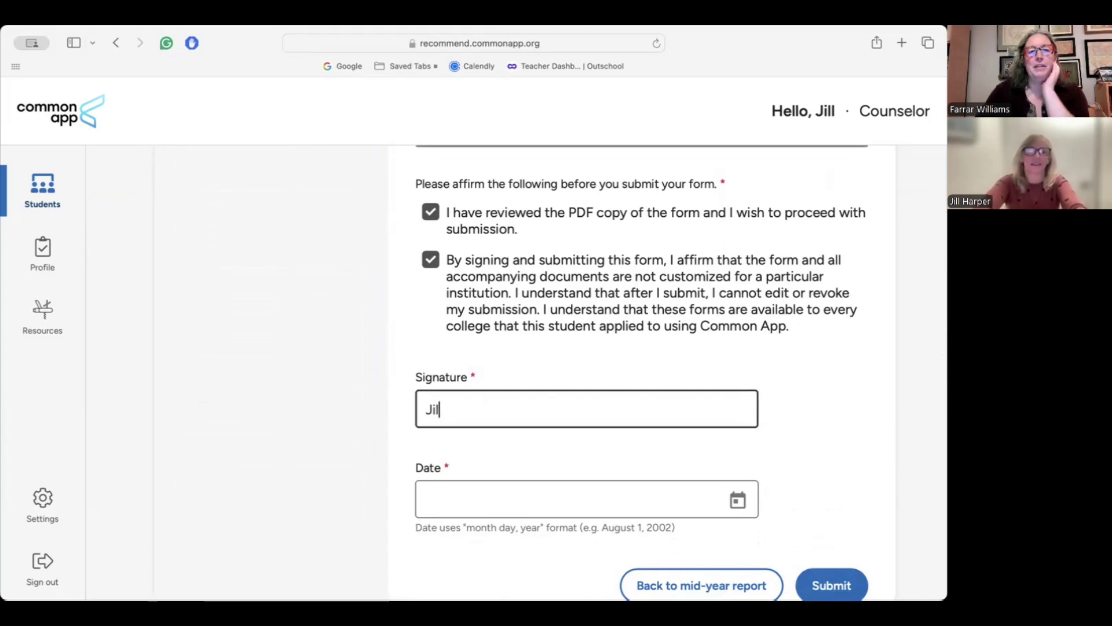
{"action": "key", "text": "BackSpace"}
{"action": "key", "text": "BackSpace"}
{"action": "type", "text": "ly"}
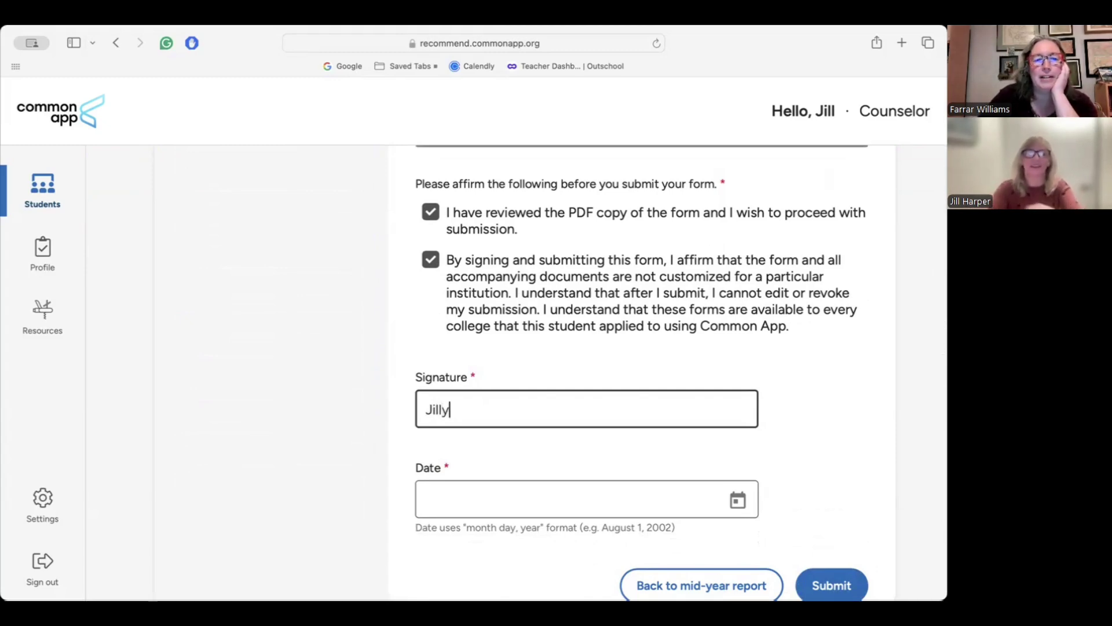
- Date the signature December 31, 2024 and submit the mid-year report
{"action": "left_click", "coordinate": [538, 500]}
{"action": "left_click", "coordinate": [733, 509]}
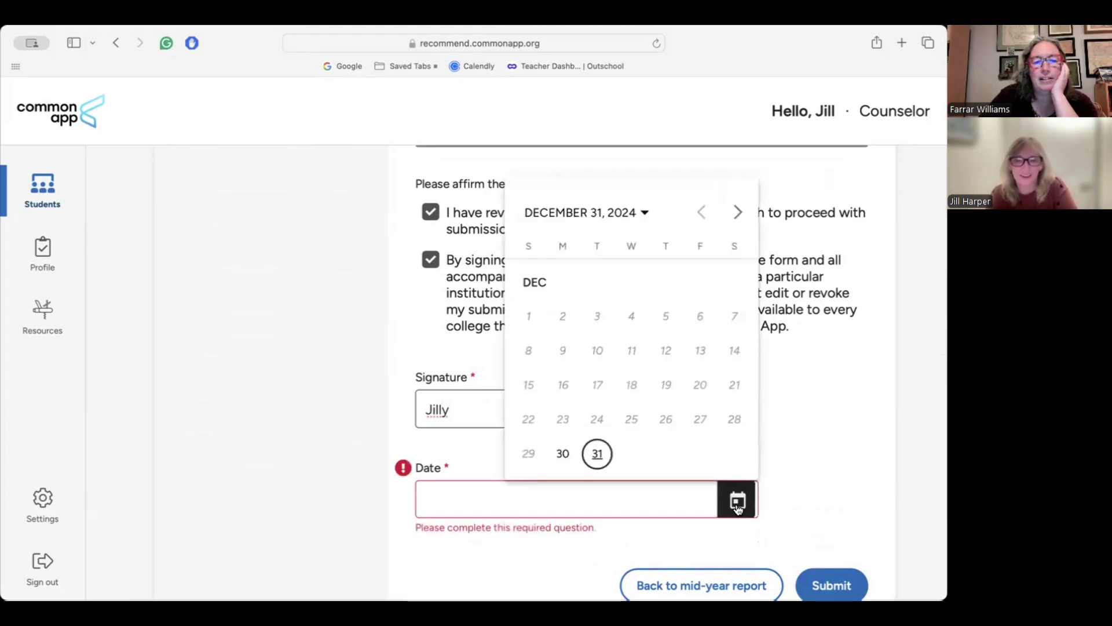
{"action": "left_click", "coordinate": [600, 455]}
{"action": "scroll", "coordinate": [619, 458], "scroll_direction": "down", "scroll_amount": 2}
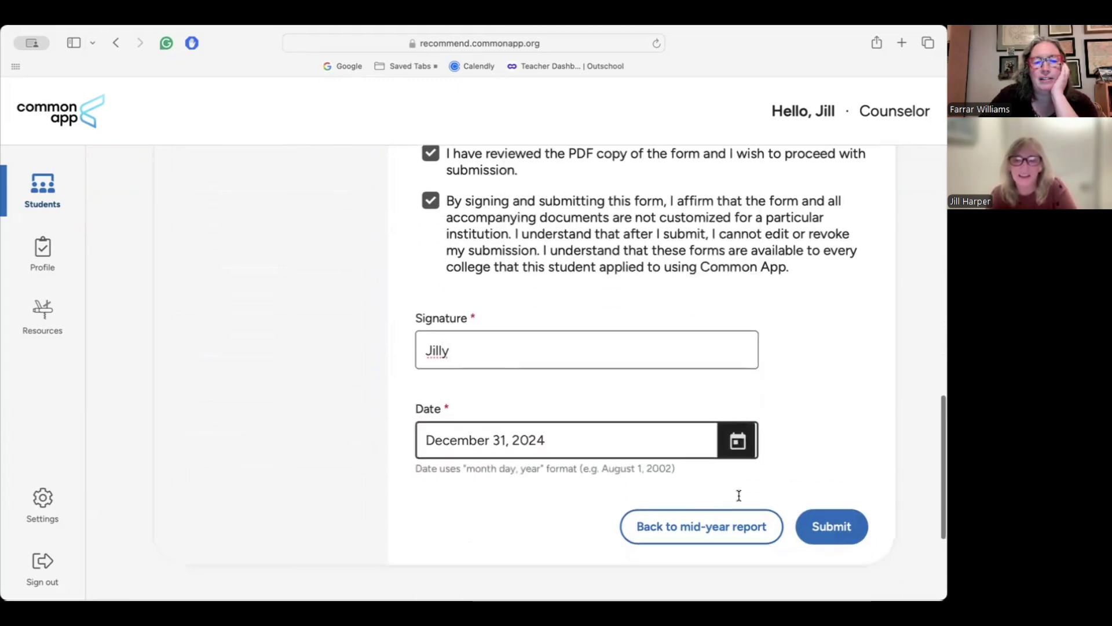
{"action": "left_click", "coordinate": [810, 519]}
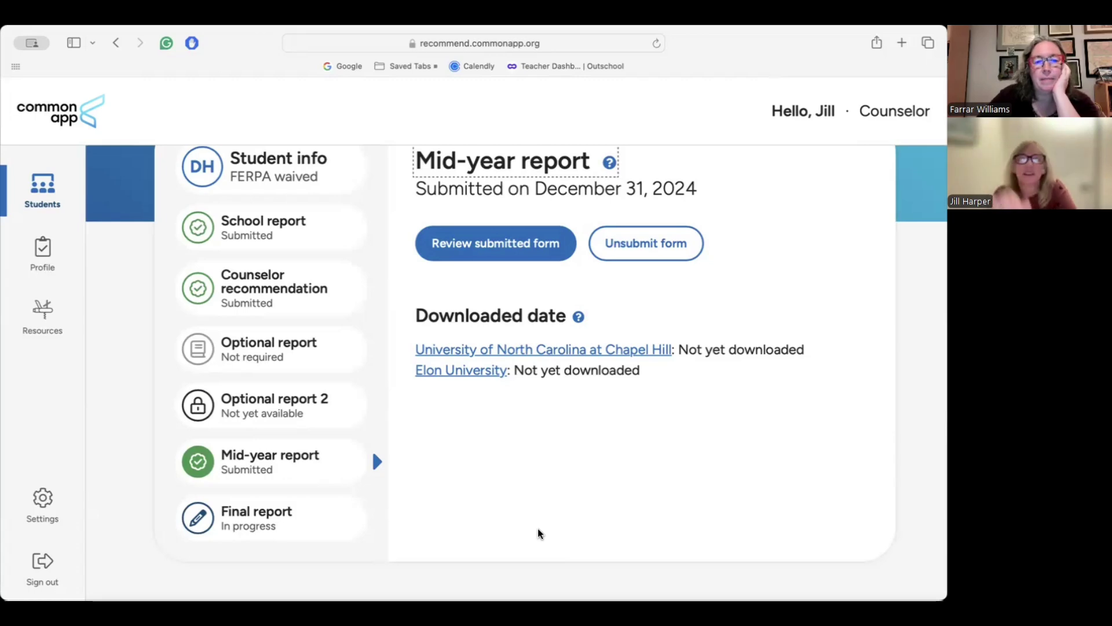
{"action": "scroll", "coordinate": [538, 533], "scroll_direction": "up", "scroll_amount": 1}
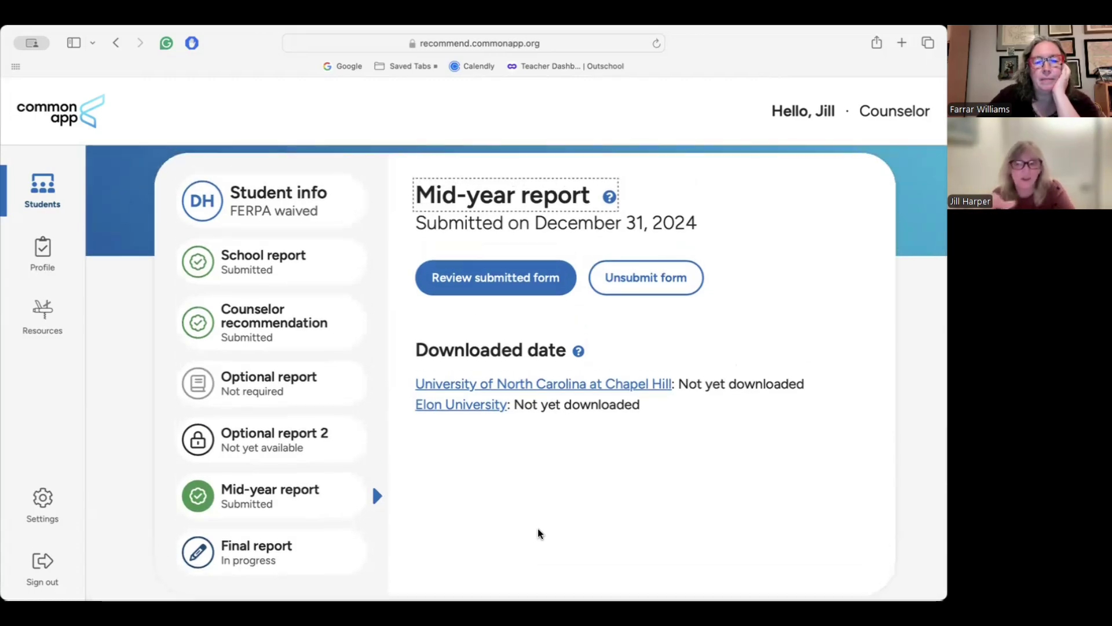